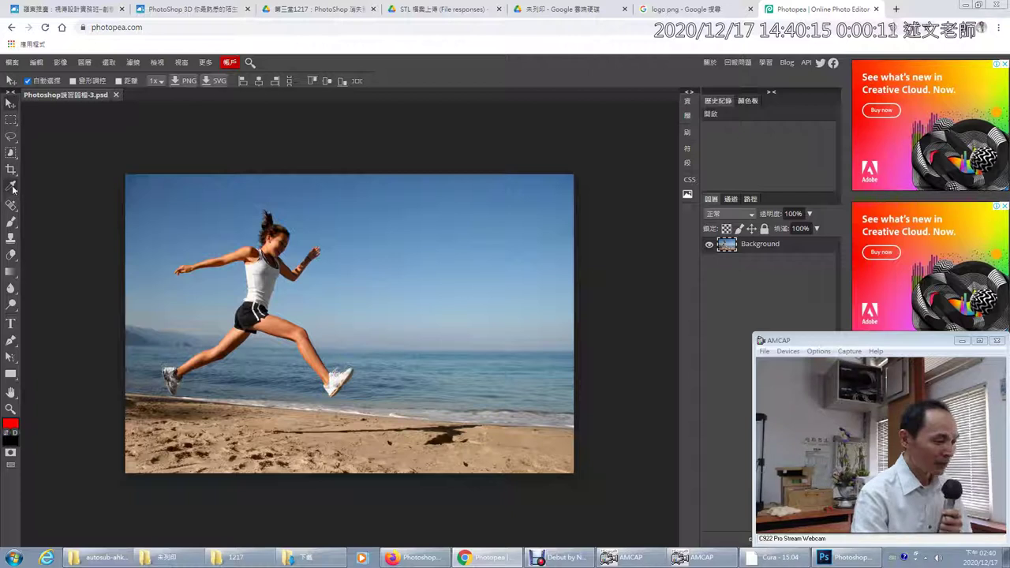
Select the running woman with the Quick Selection tool, leaving the sky, sea and sand out of the selection.
right_click(11, 153)
left_click(49, 154)
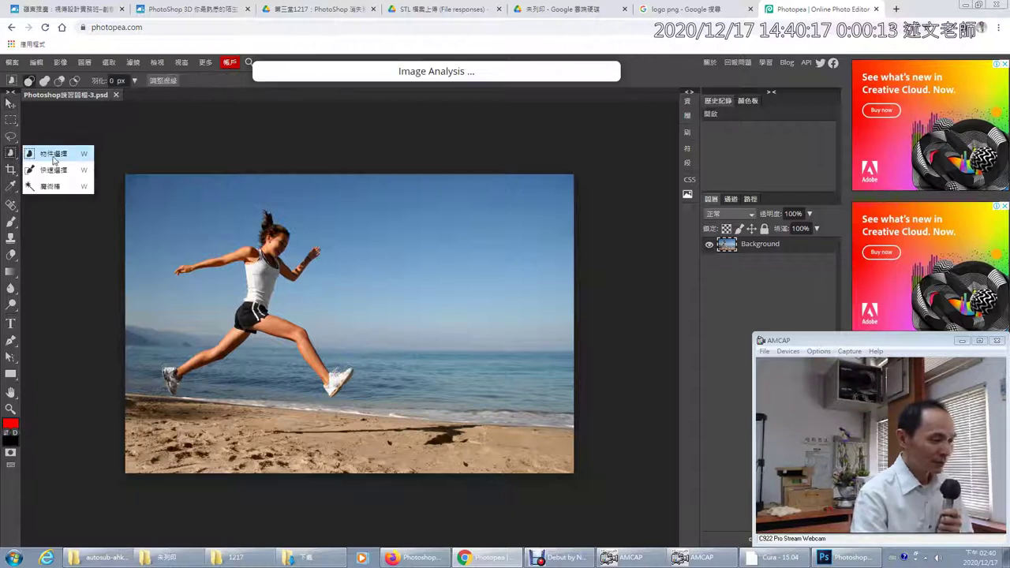
left_click(56, 170)
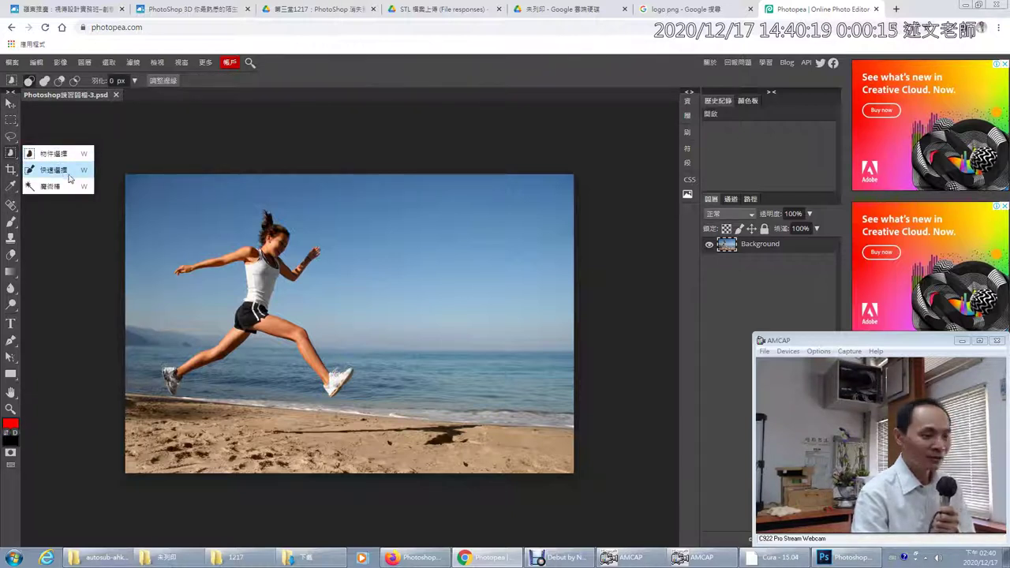
left_click(64, 175)
left_click_drag(278, 247, 264, 268)
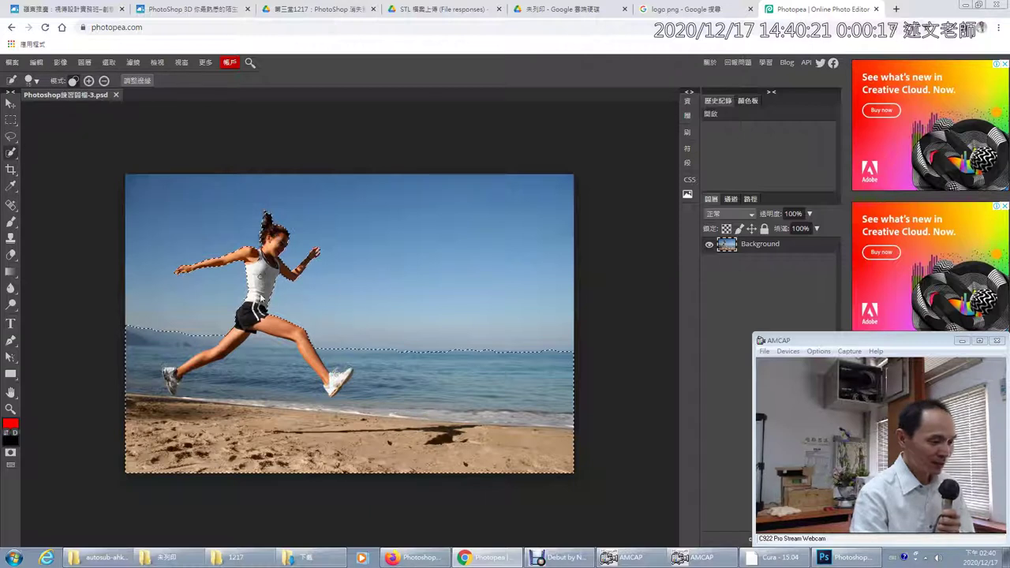
left_click(247, 343)
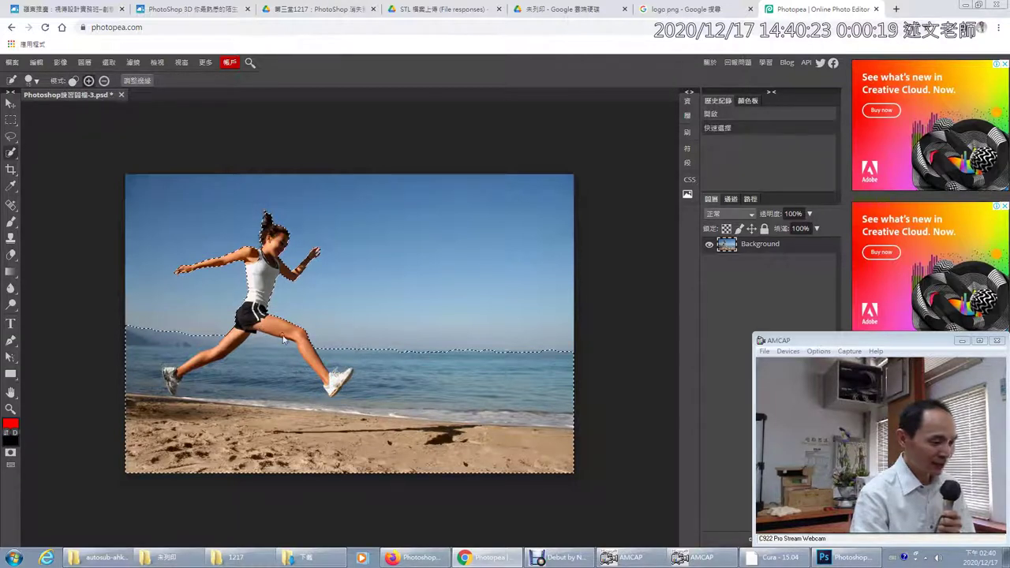
left_click_drag(141, 365, 141, 410)
left_click_drag(242, 430, 272, 431)
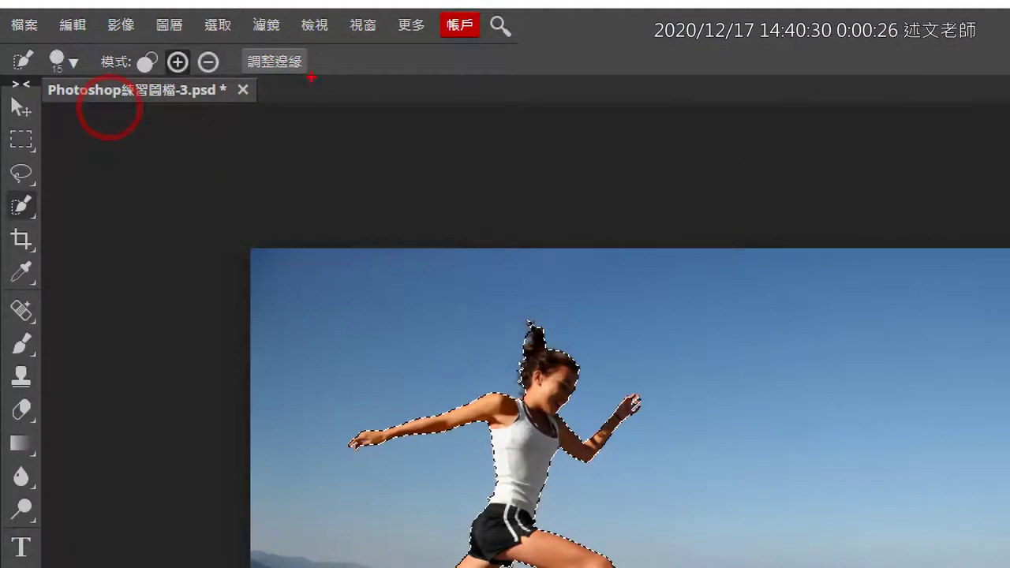
left_click_drag(311, 78, 234, 69)
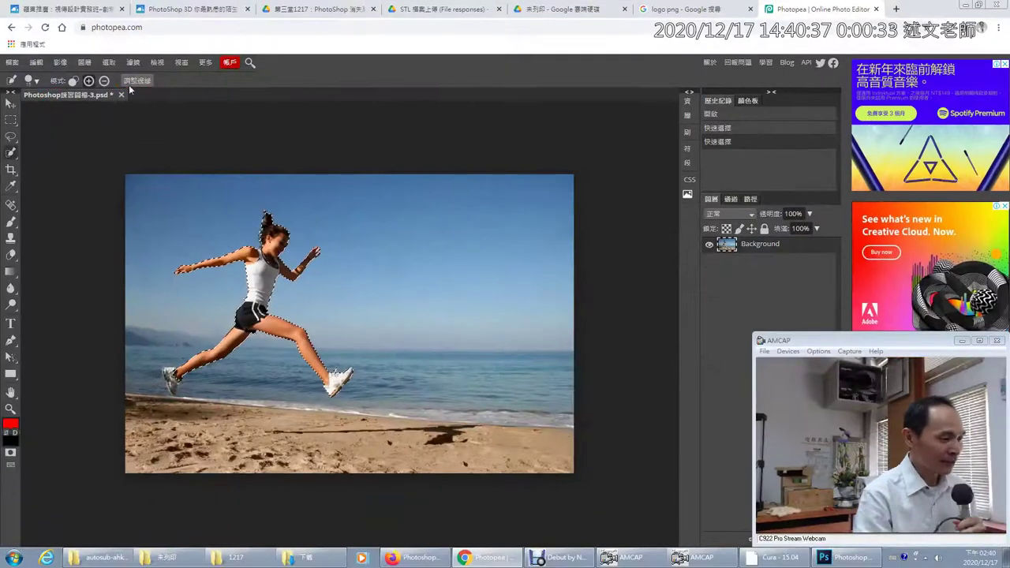
Open Refine Edge for the runner's selection and choose the white foreground brush for working on the rear shoe.
key("ctrl+alt+r")
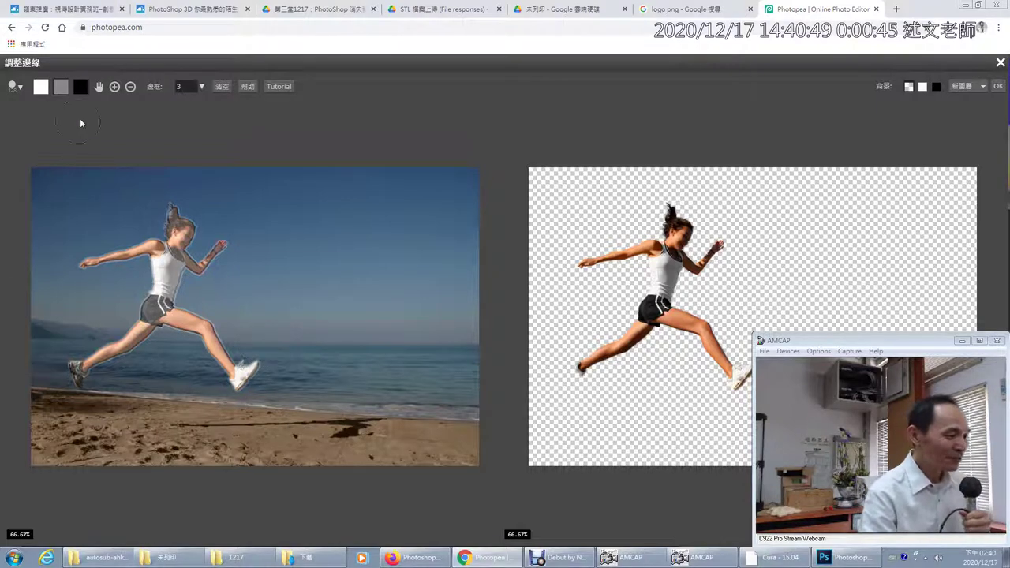
left_click(74, 368)
left_click(73, 373)
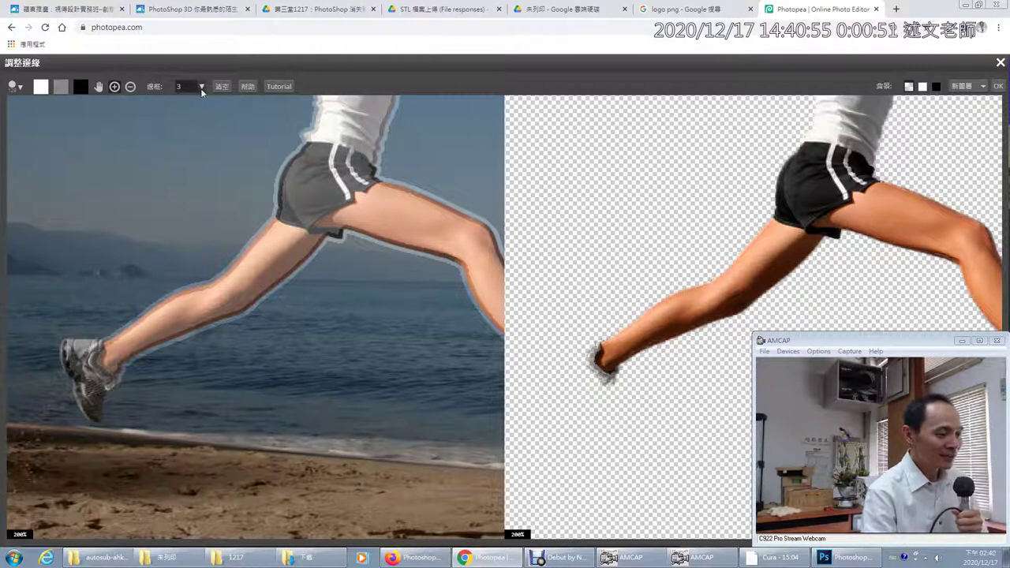
left_click(45, 92)
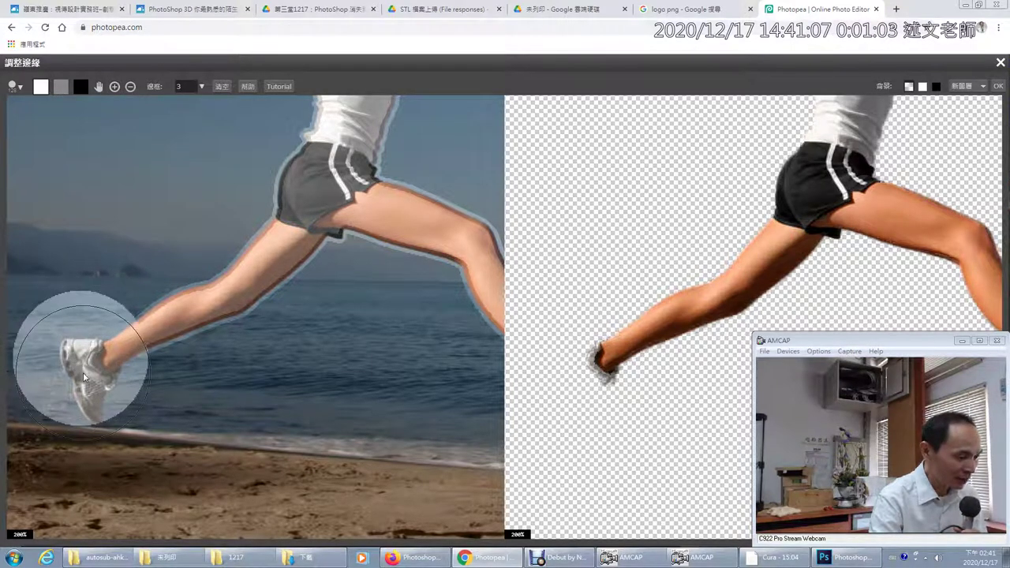
Try a white dab with the 128 px brush over the rear shoe and undo it.
left_click(80, 358)
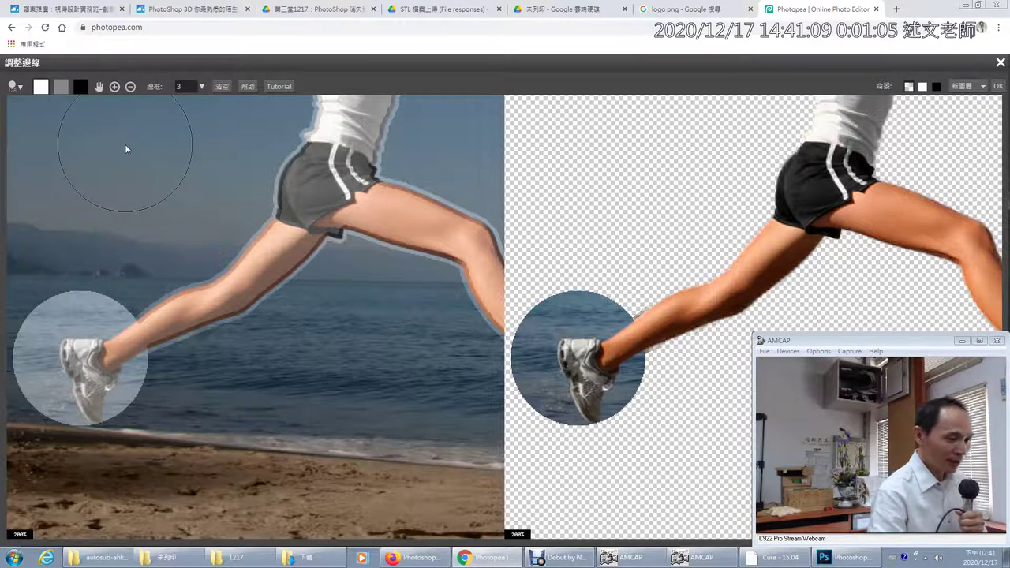
key("ctrl+z")
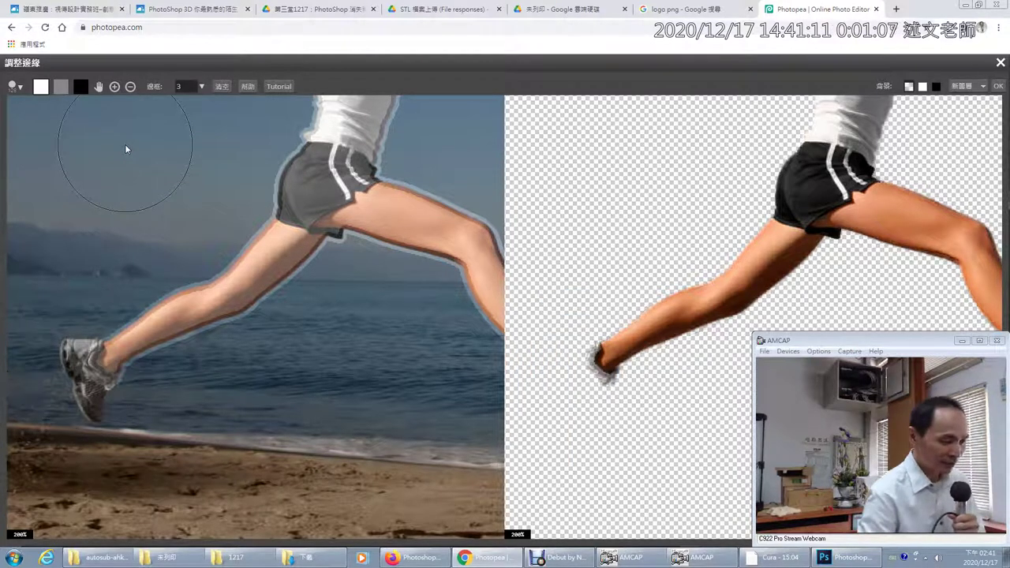
Set the refinement border width to 10 and the brush size to 19 px.
left_click(202, 87)
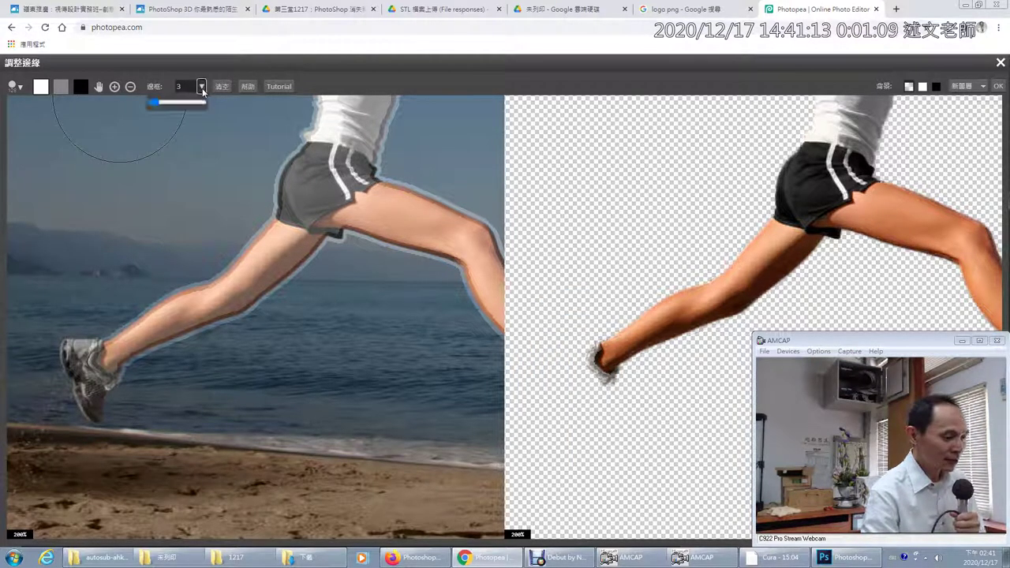
left_click_drag(156, 108, 155, 108)
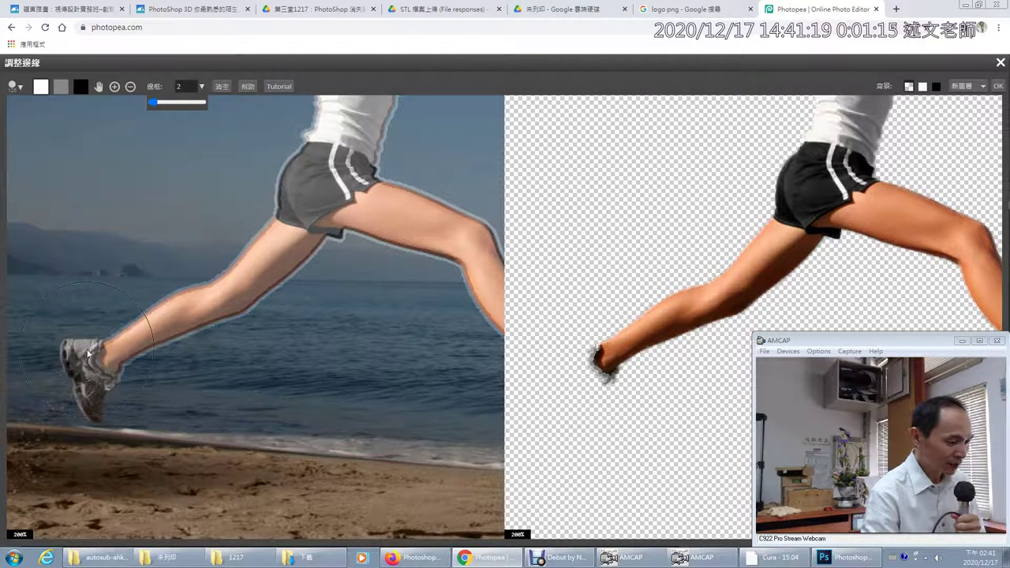
left_click_drag(155, 103, 151, 103)
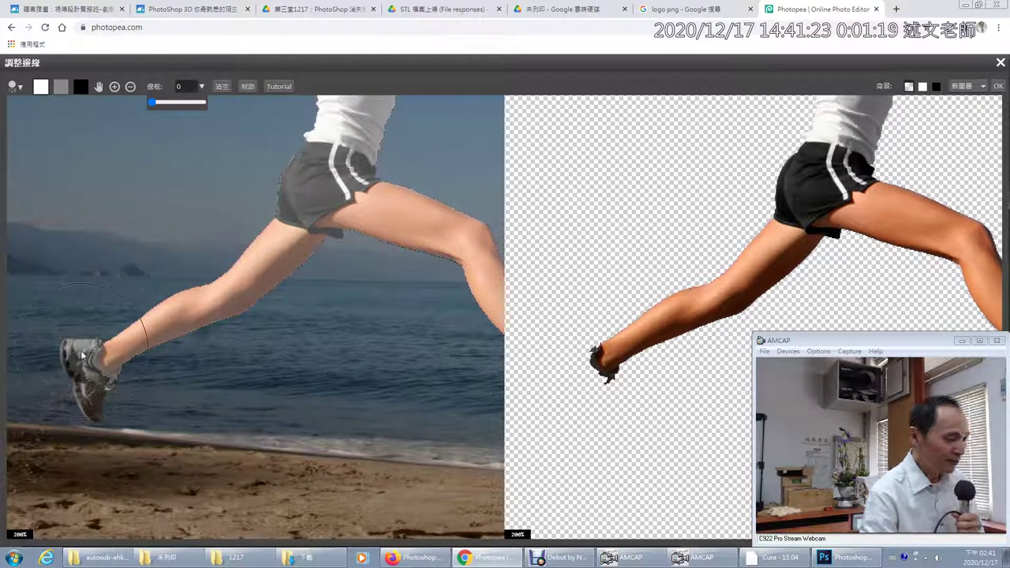
left_click_drag(153, 105, 166, 103)
left_click(17, 87)
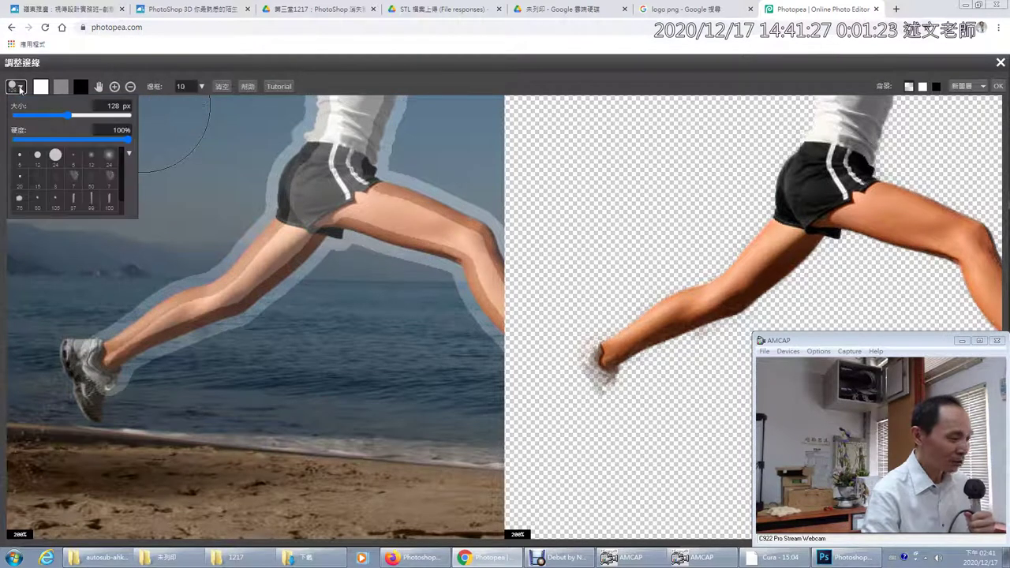
mouse_move(67, 118)
left_mouse_down()
mouse_move(29, 120)
mouse_move(44, 116)
left_mouse_up()
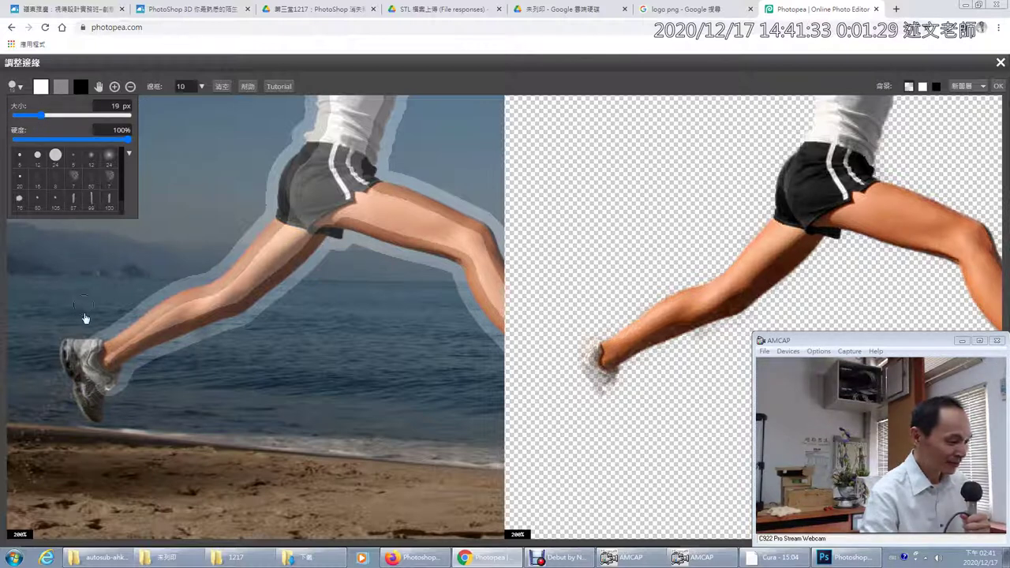
Paint white foreground over the rear shoe and along both of the runner's legs to restore them in the cutout.
mouse_move(87, 361)
left_mouse_down()
mouse_move(74, 347)
mouse_move(96, 415)
mouse_move(72, 359)
left_mouse_up()
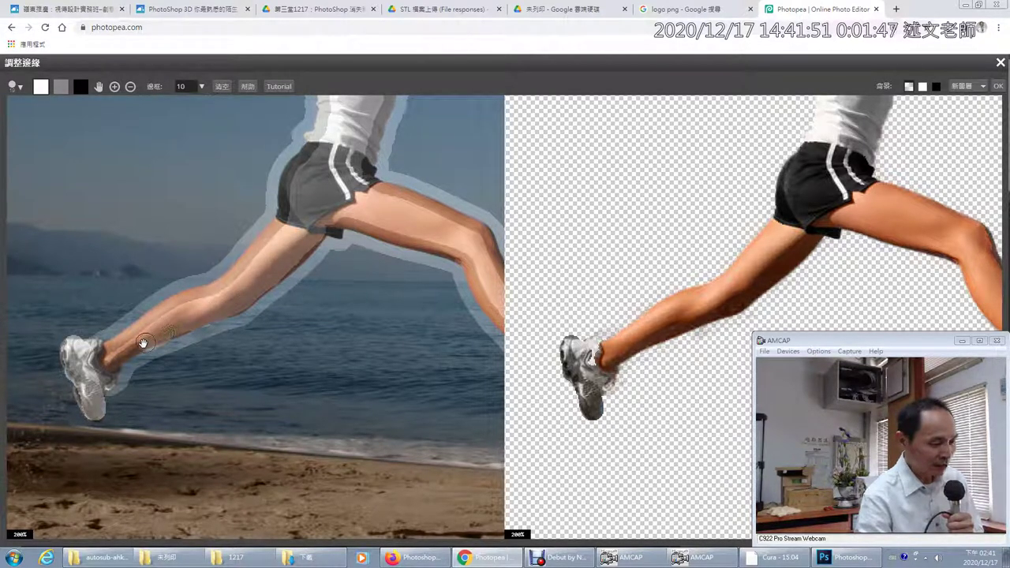
mouse_move(98, 366)
left_mouse_down()
mouse_move(118, 341)
mouse_move(257, 284)
left_mouse_up()
mouse_move(346, 218)
left_mouse_down()
mouse_move(462, 250)
mouse_move(476, 264)
mouse_move(466, 236)
mouse_move(373, 192)
mouse_move(482, 239)
mouse_move(415, 198)
mouse_move(376, 189)
mouse_move(362, 178)
mouse_move(362, 151)
mouse_move(225, 264)
left_mouse_up()
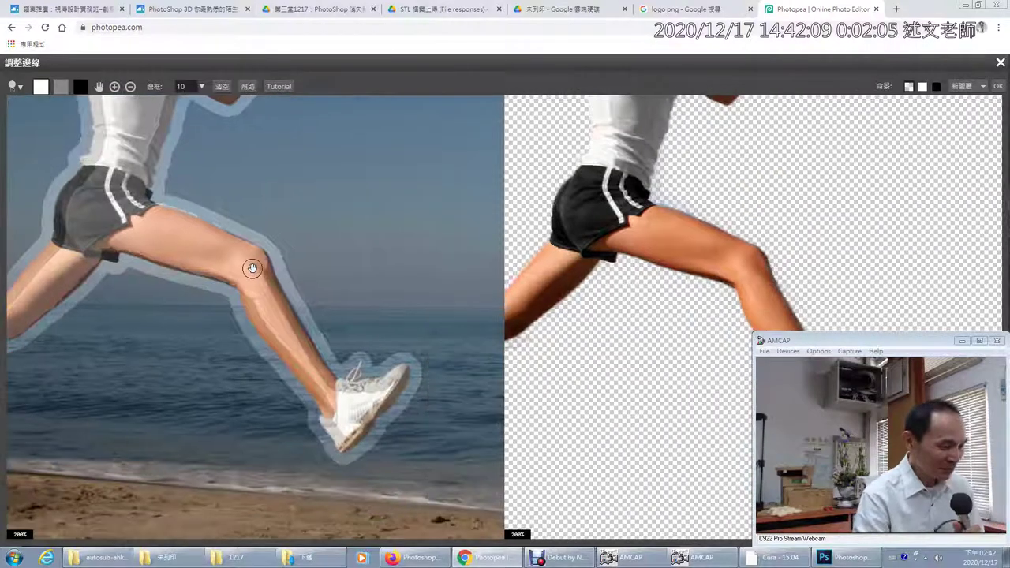
mouse_move(281, 313)
left_mouse_down()
mouse_move(337, 397)
mouse_move(329, 404)
mouse_move(252, 293)
mouse_move(345, 429)
left_mouse_up()
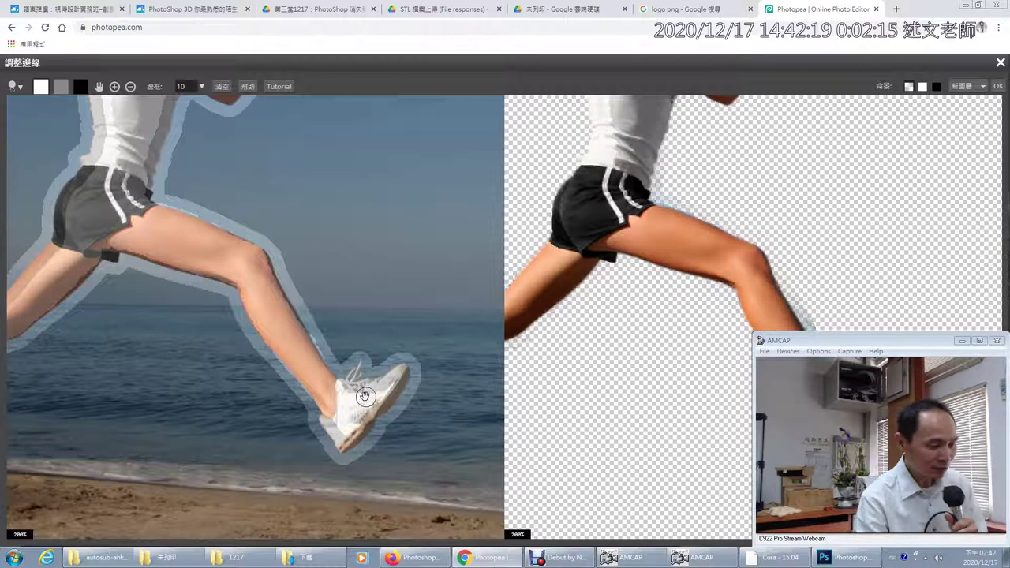
left_click_drag(180, 182, 278, 386)
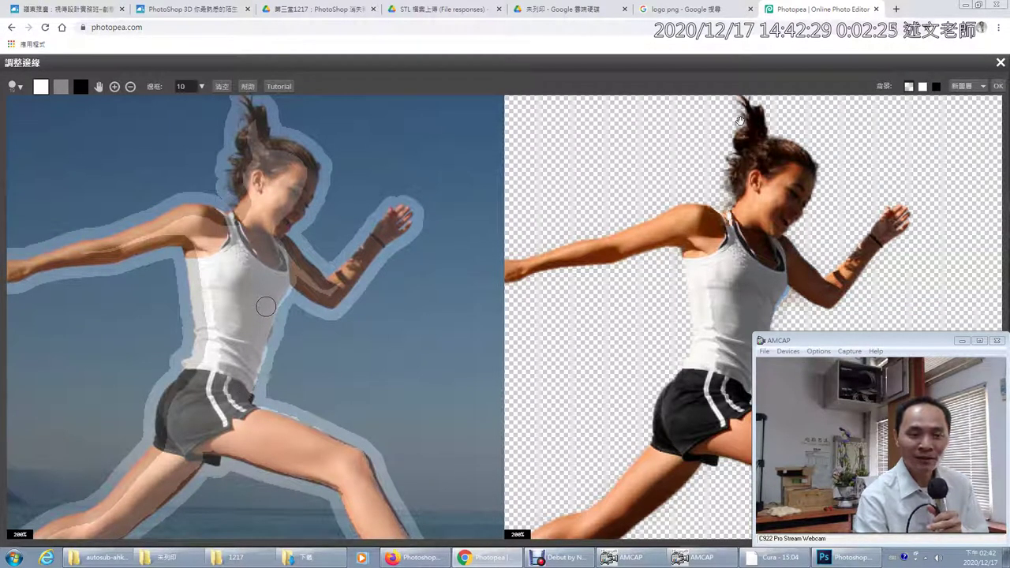
Output the refined runner cutout as a new layer.
left_click(982, 89)
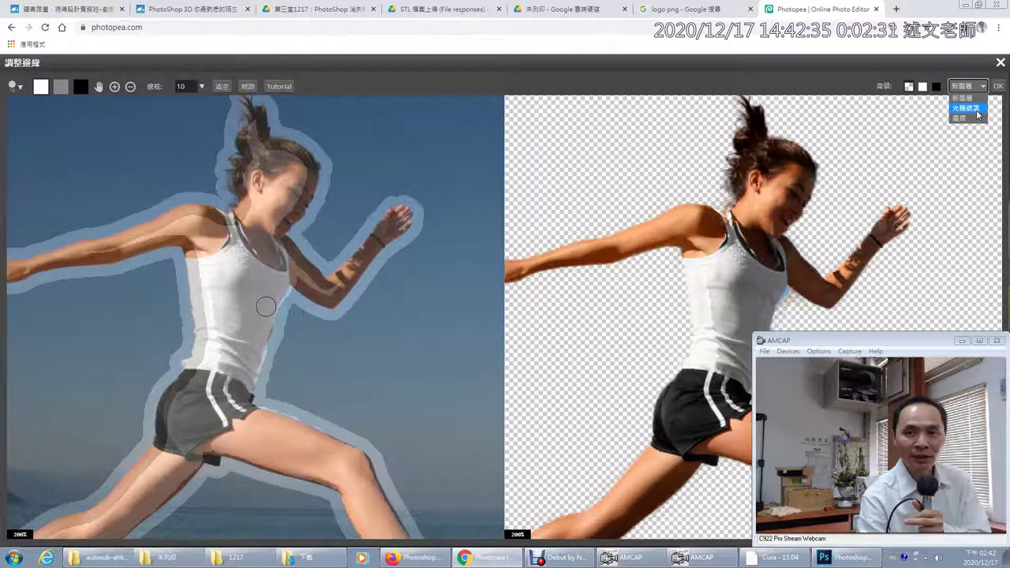
left_click(1001, 86)
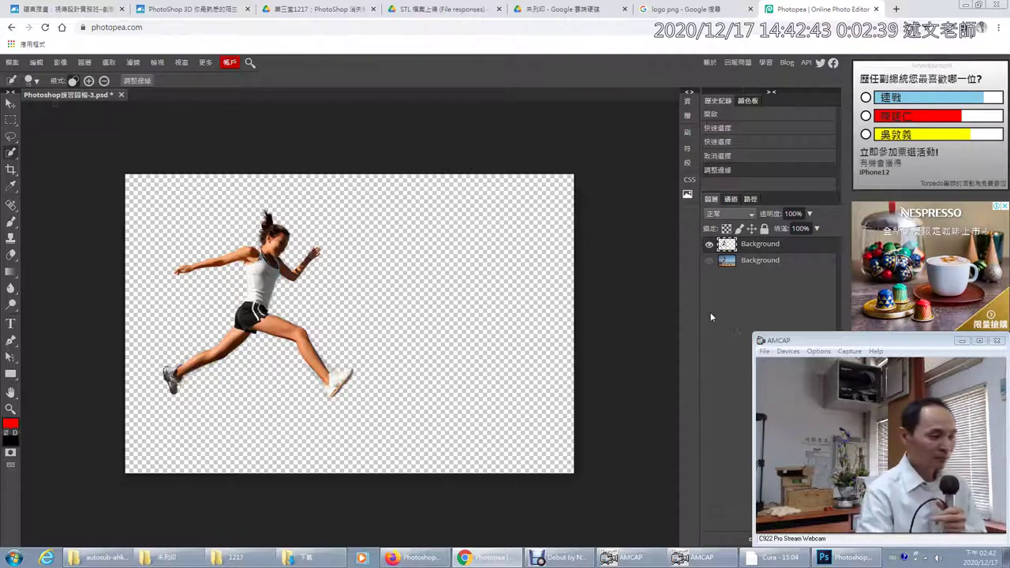
Load the cutout layer's outline as a selection on the original photo layer, with only the photo layer visible.
left_click(35, 63)
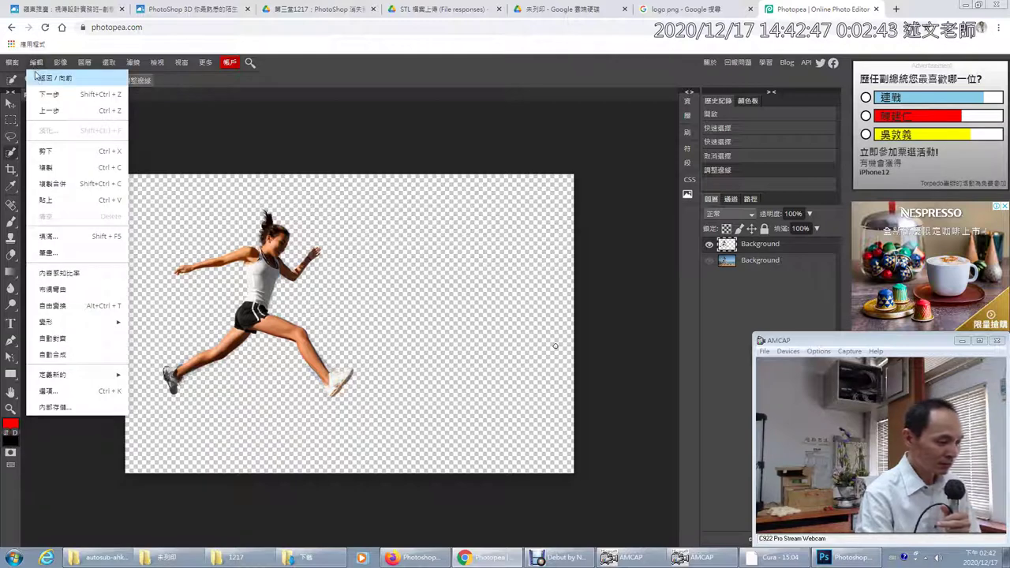
left_click(775, 269)
left_click(775, 268)
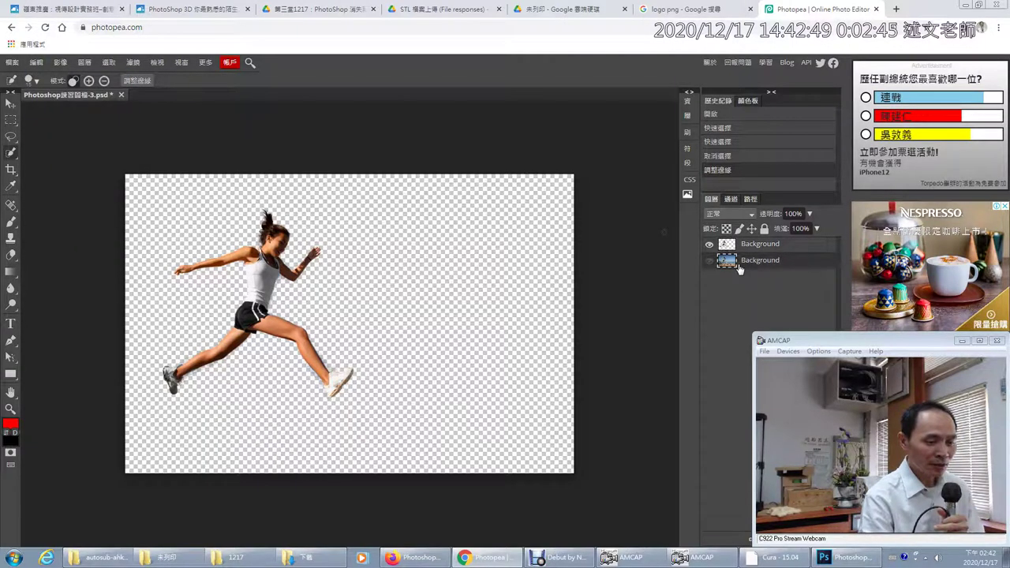
left_click(709, 245)
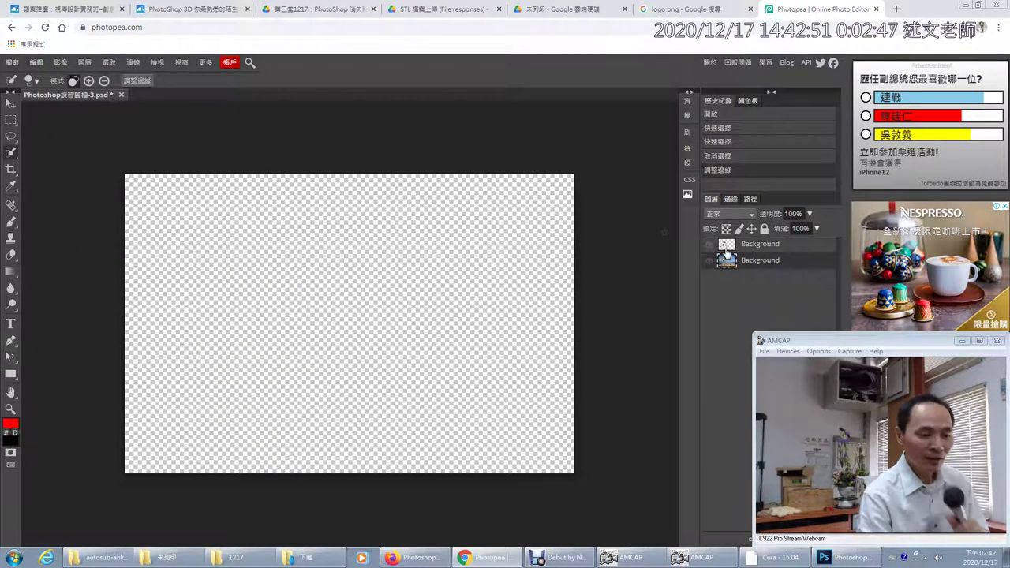
left_click(726, 245, "ctrl")
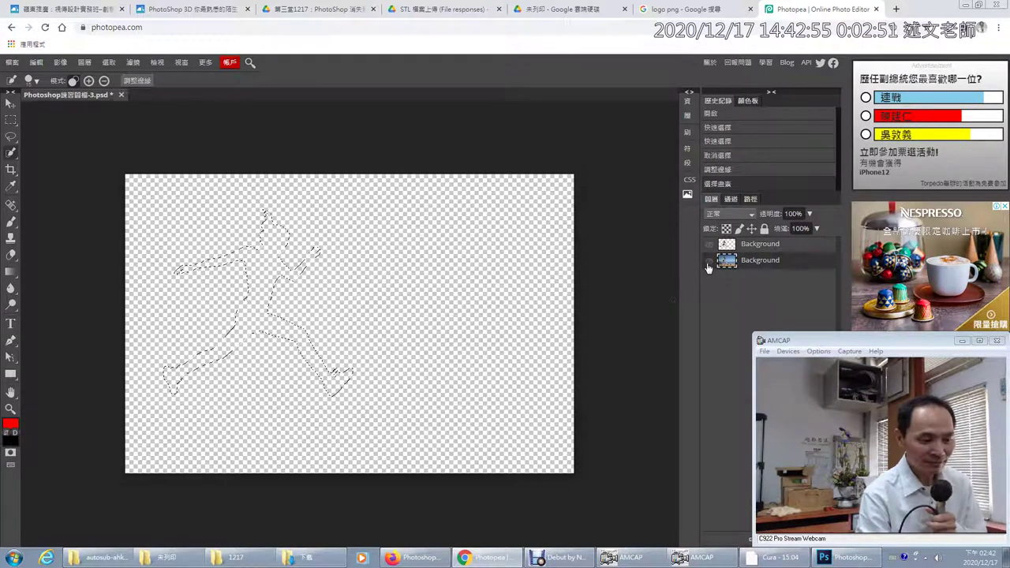
left_click(708, 261)
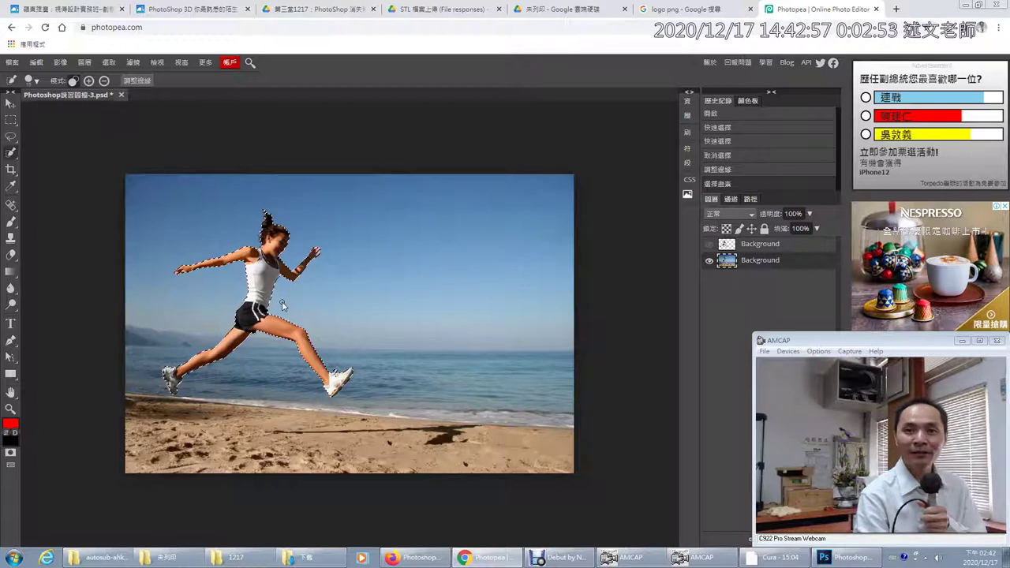
Expand the runner-shaped selection by 20 px.
left_click(109, 62)
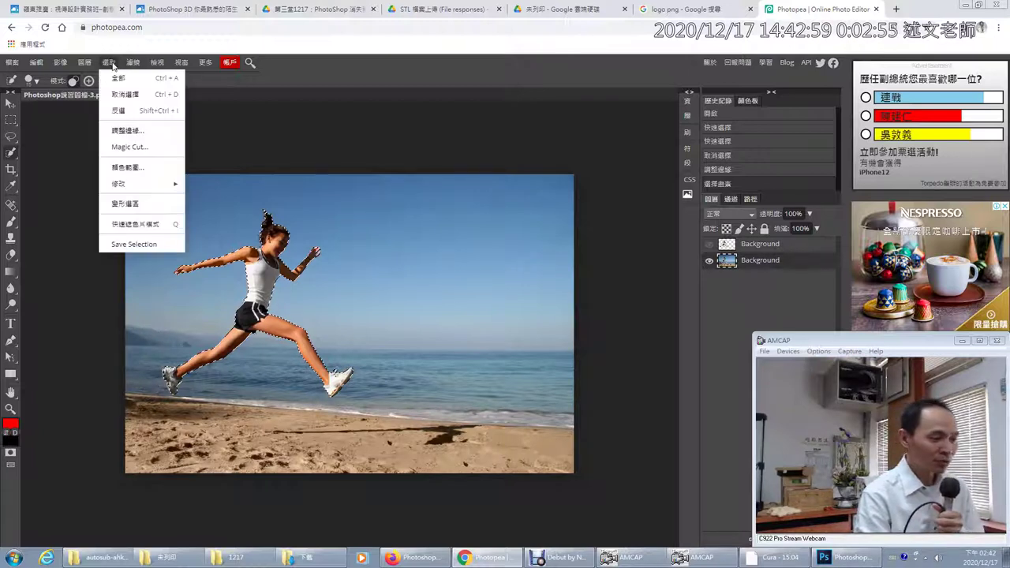
mouse_move(150, 184)
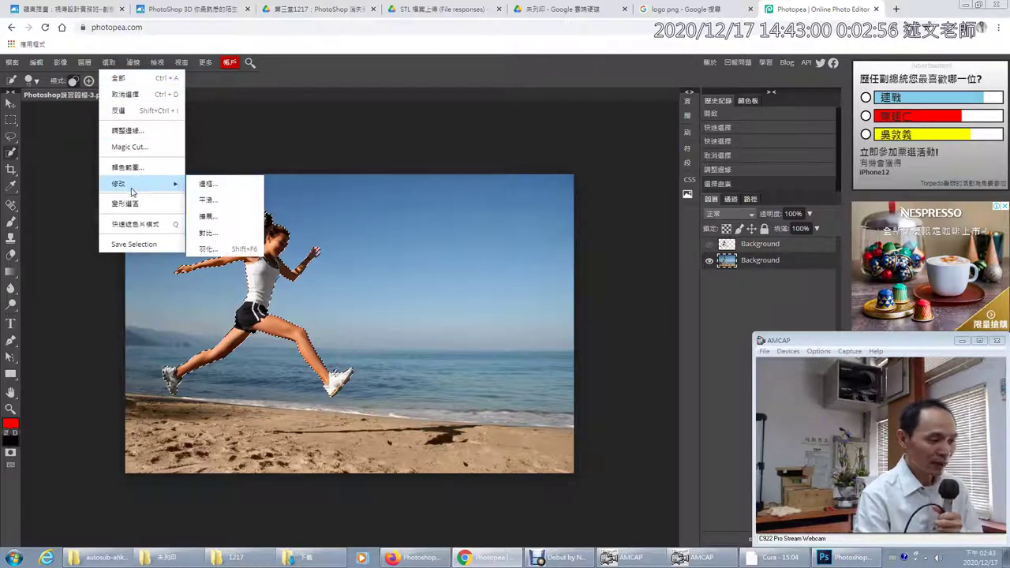
left_click(226, 223)
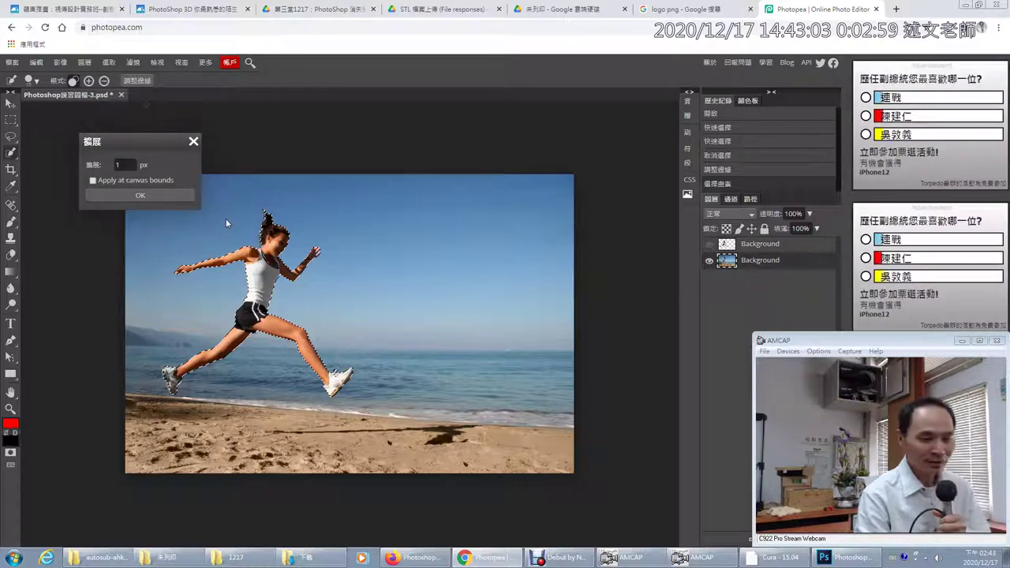
double_click(124, 164)
type("10")
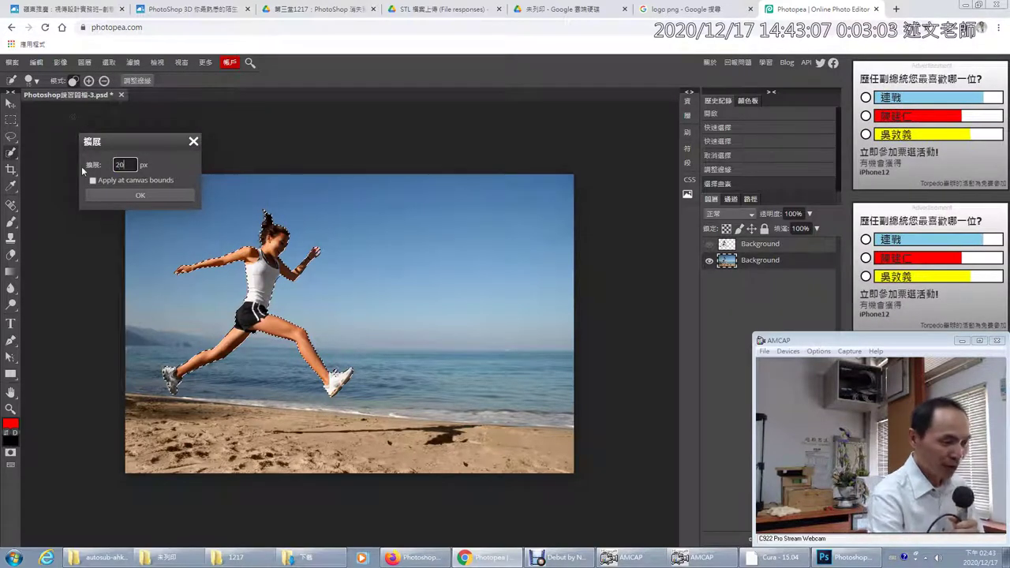
left_click(118, 194)
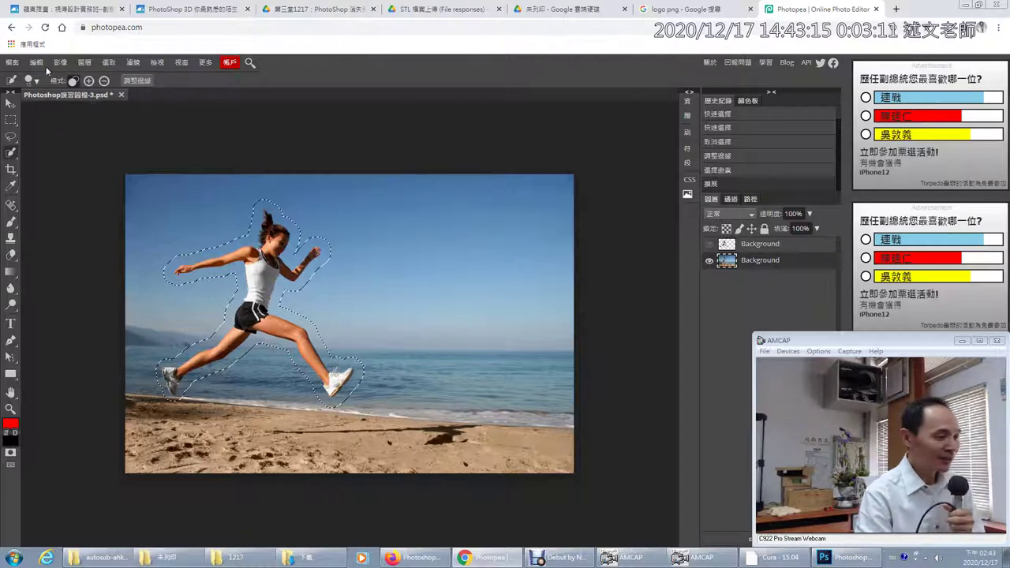
Fill the expanded runner selection on the photo layer with Content-Aware, clear the selection and show the cutout layer again.
left_click(35, 64)
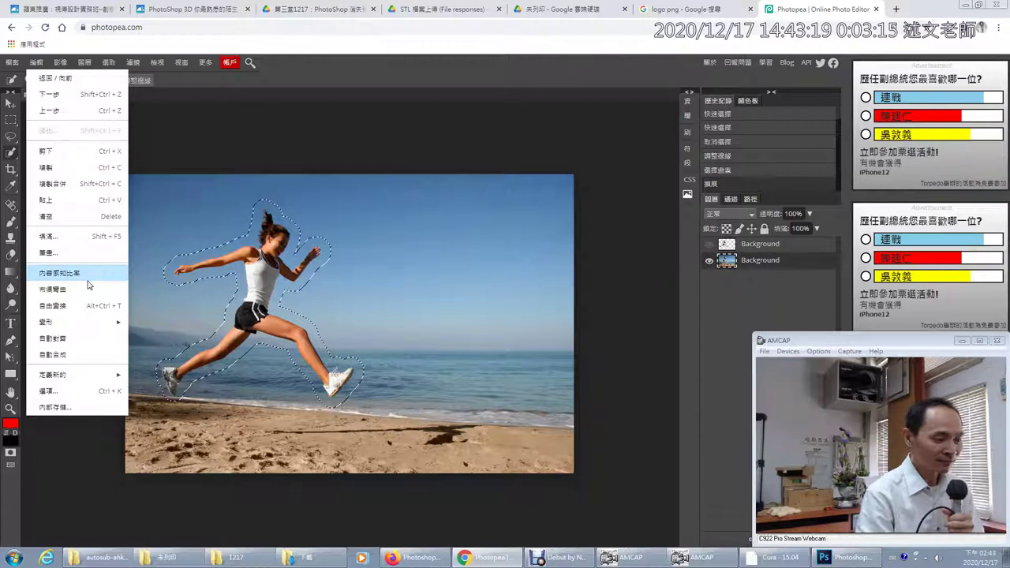
left_click(83, 239)
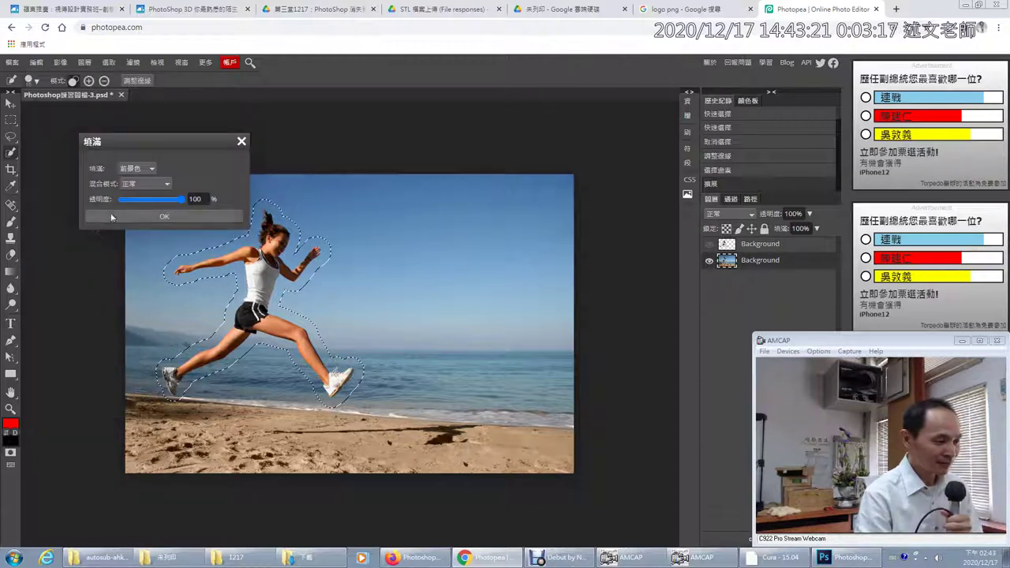
left_click(138, 169)
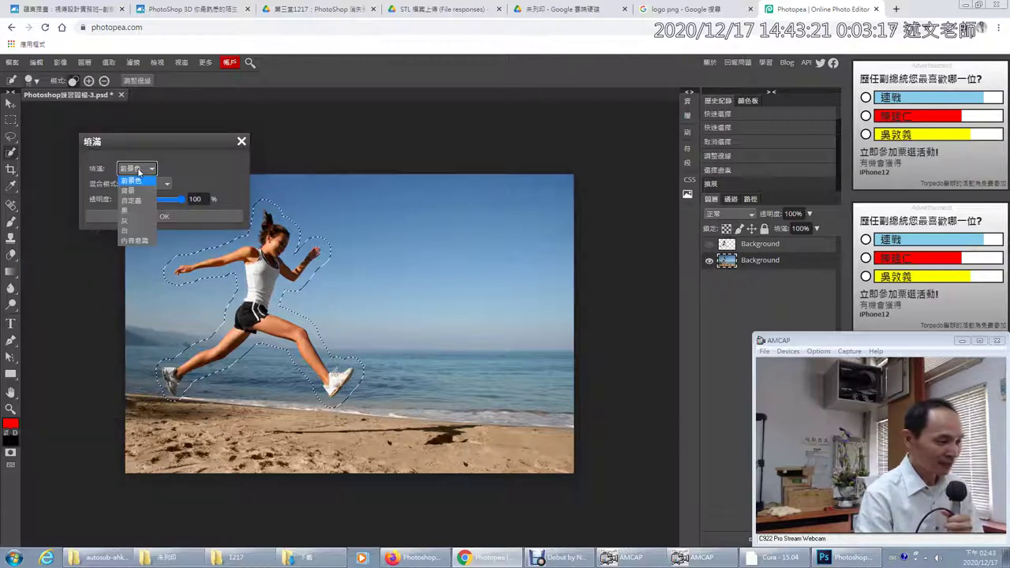
left_click(135, 240)
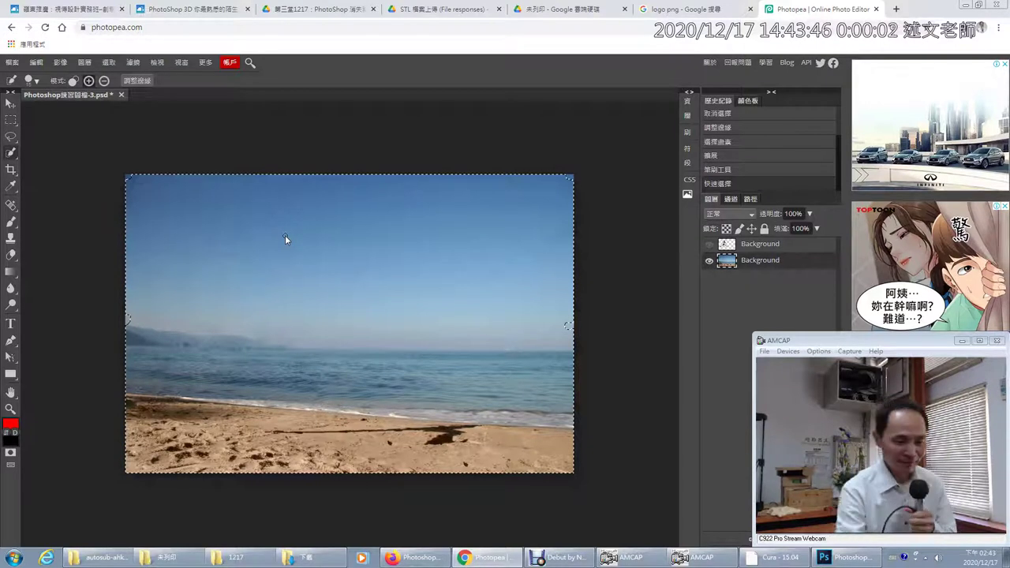
left_click(709, 245)
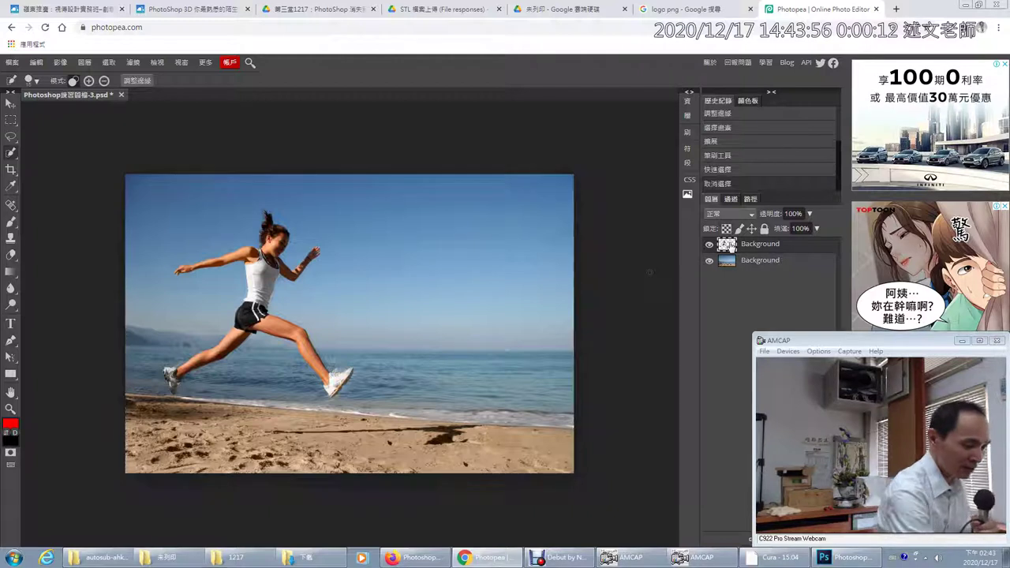
left_click(587, 242)
left_click(35, 63)
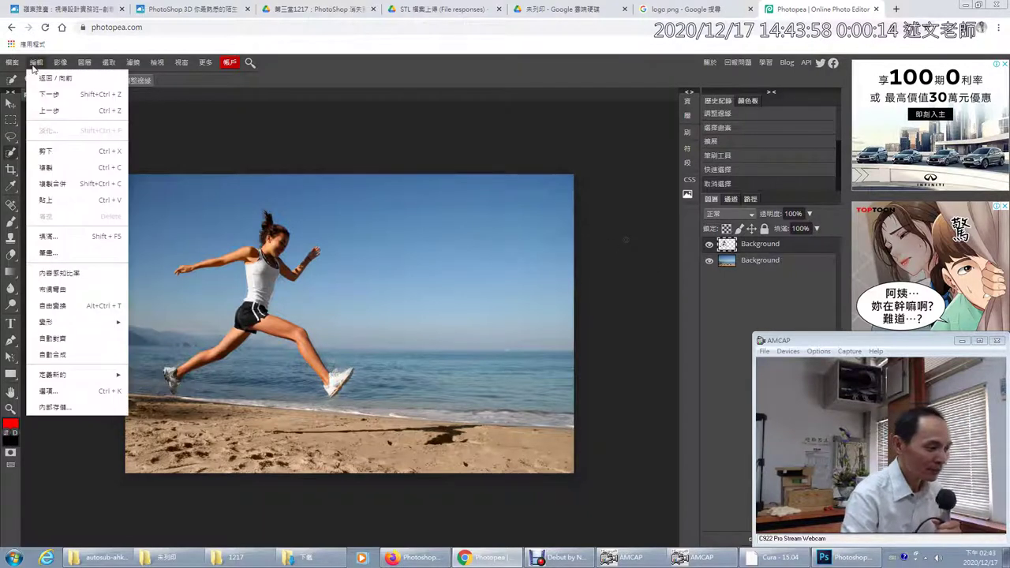
left_click(54, 292)
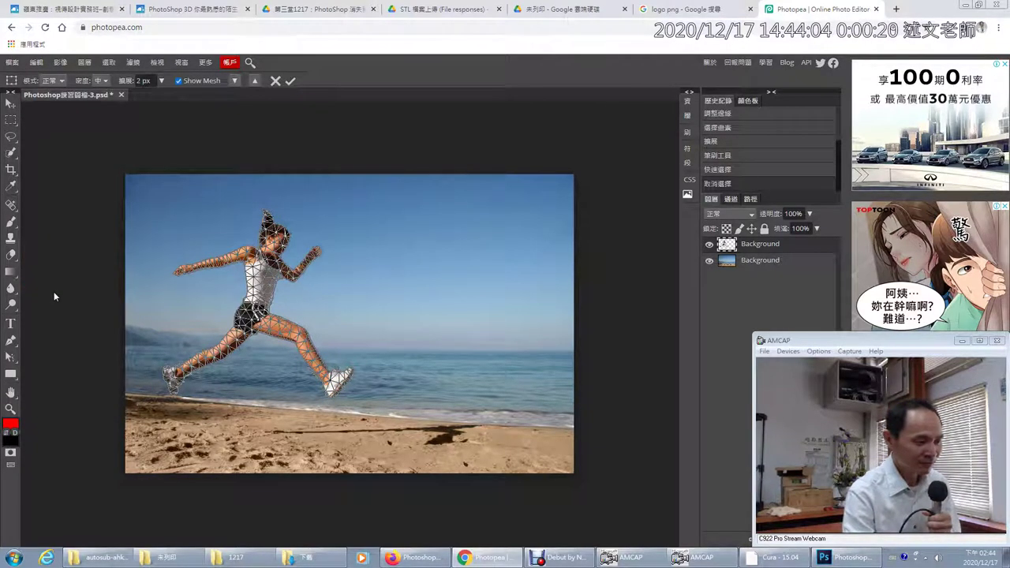
left_click(179, 81)
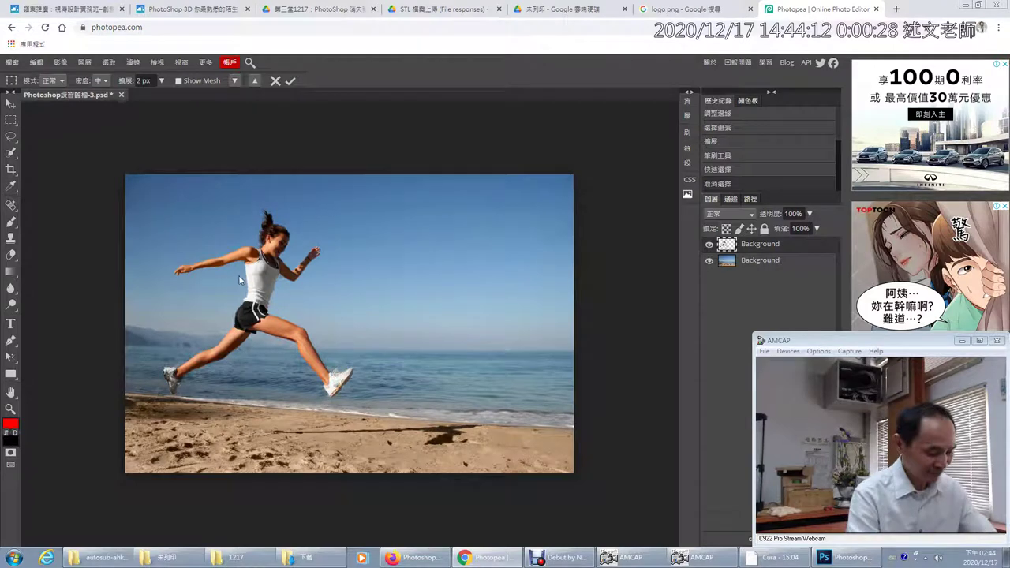
scroll(235, 280, "up", 5)
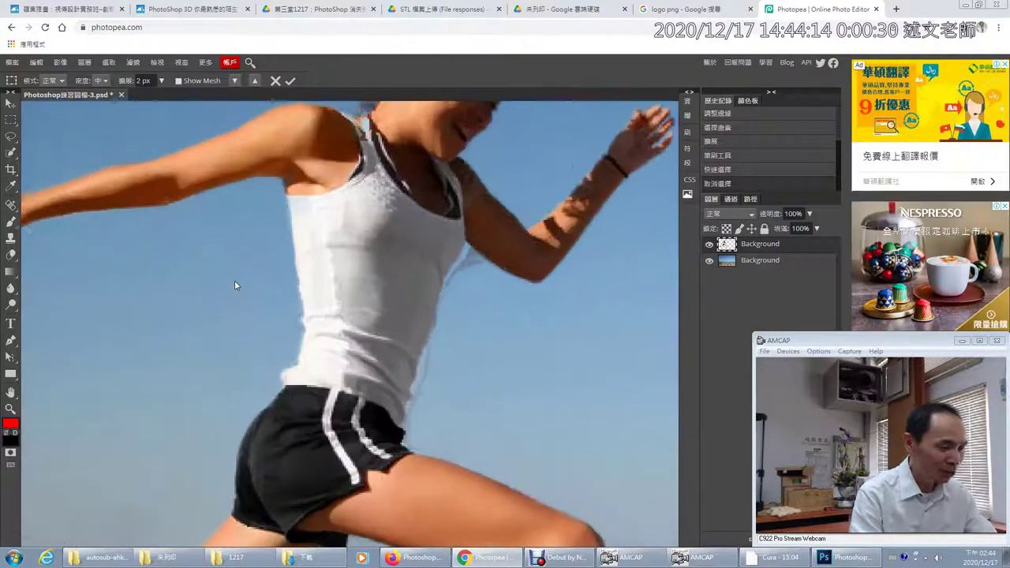
scroll(235, 281, "down", 4)
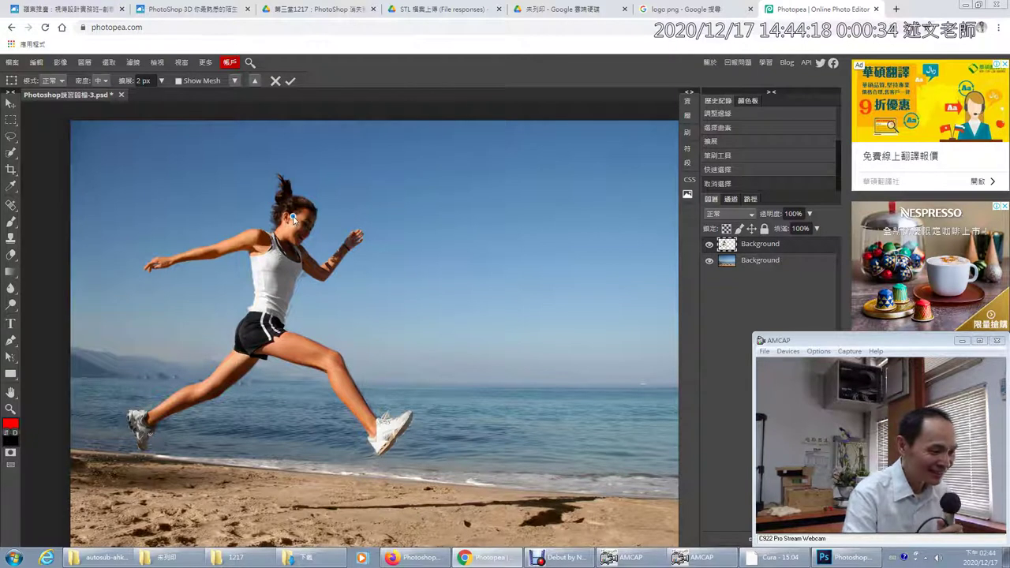
left_click(319, 272)
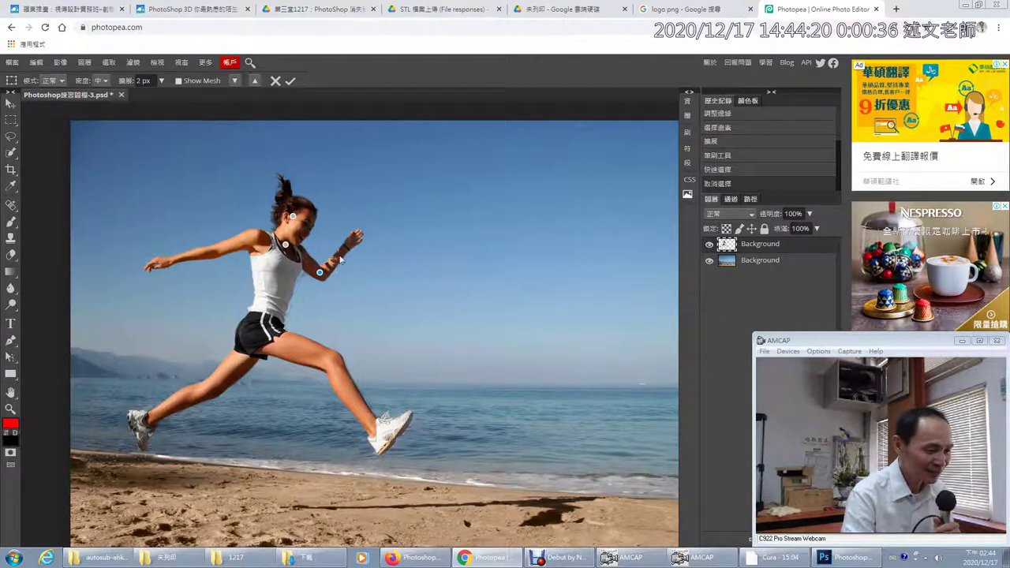
left_click(348, 248)
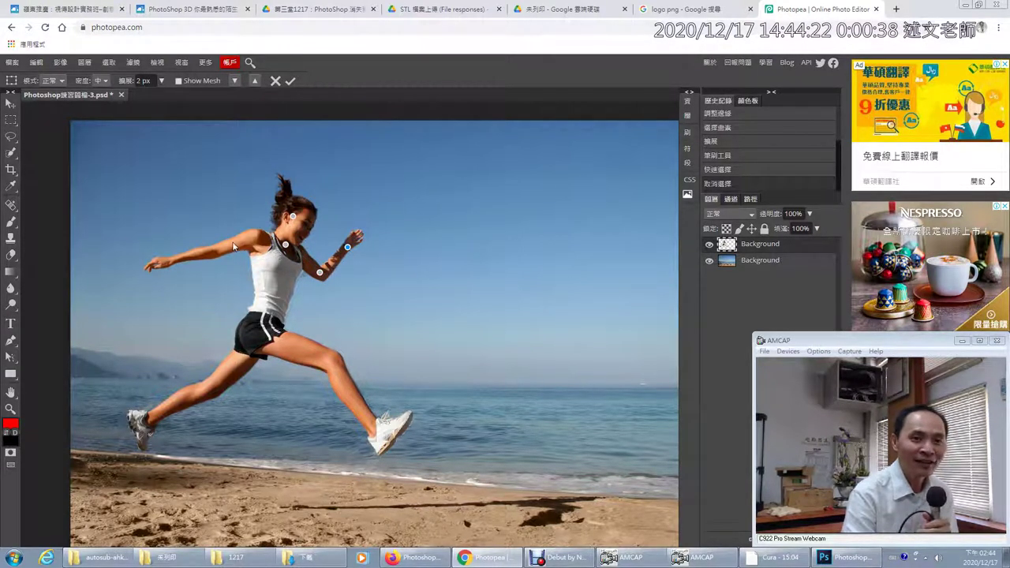
left_click(275, 81)
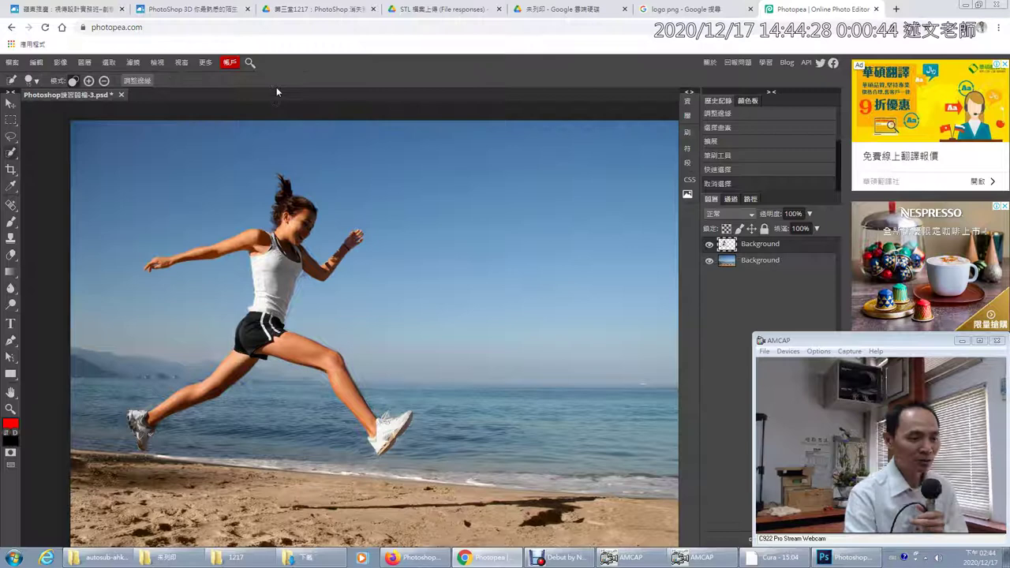
Convert the runner cutout layer to a smart object.
right_click(752, 251)
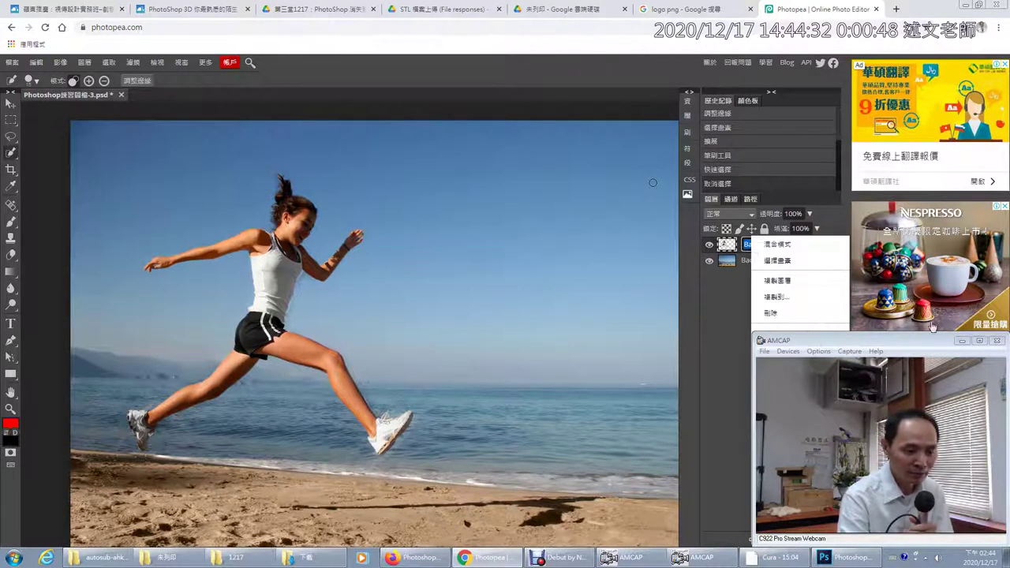
left_click_drag(936, 341, 187, 342)
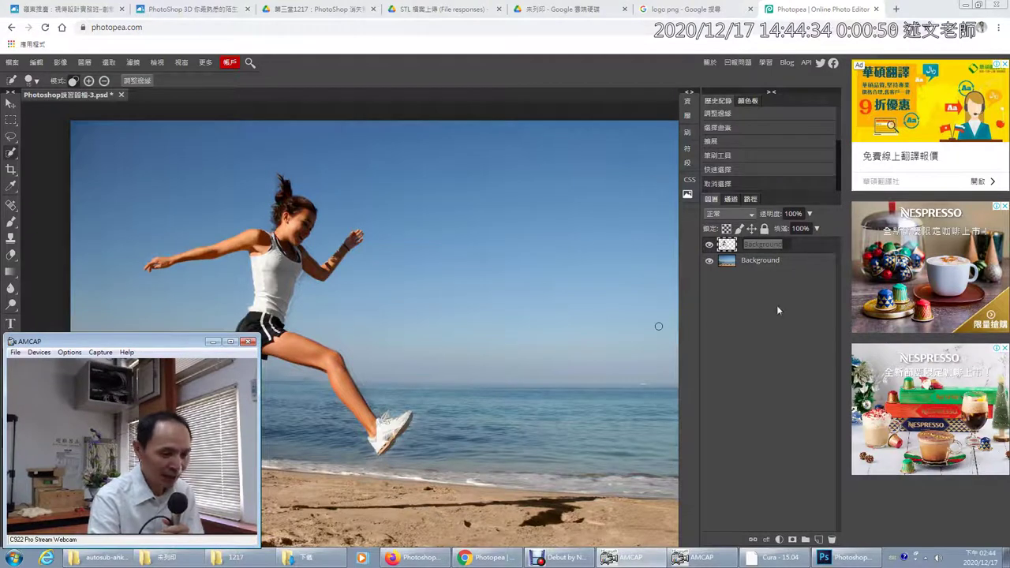
right_click(731, 251)
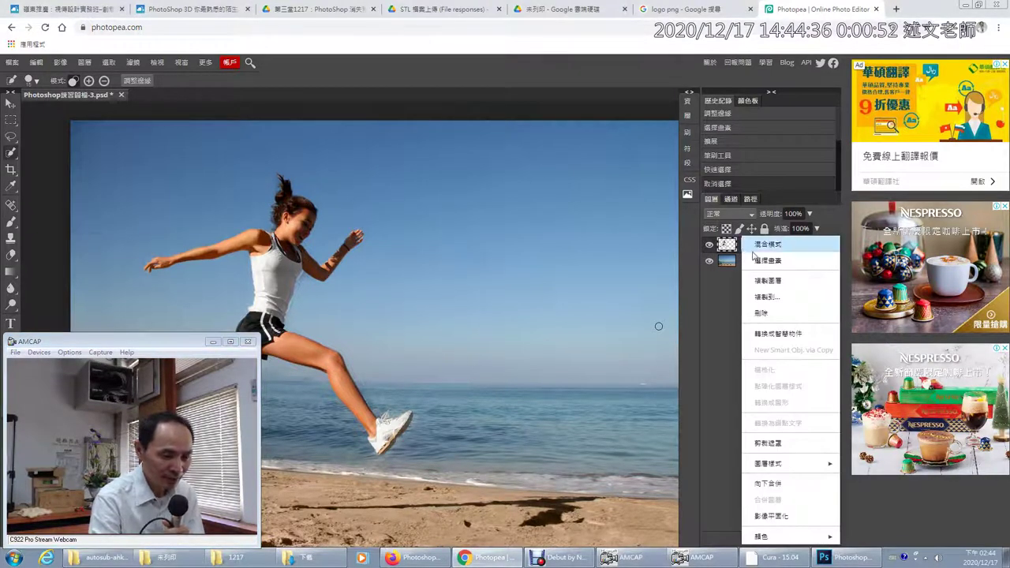
left_click(800, 335)
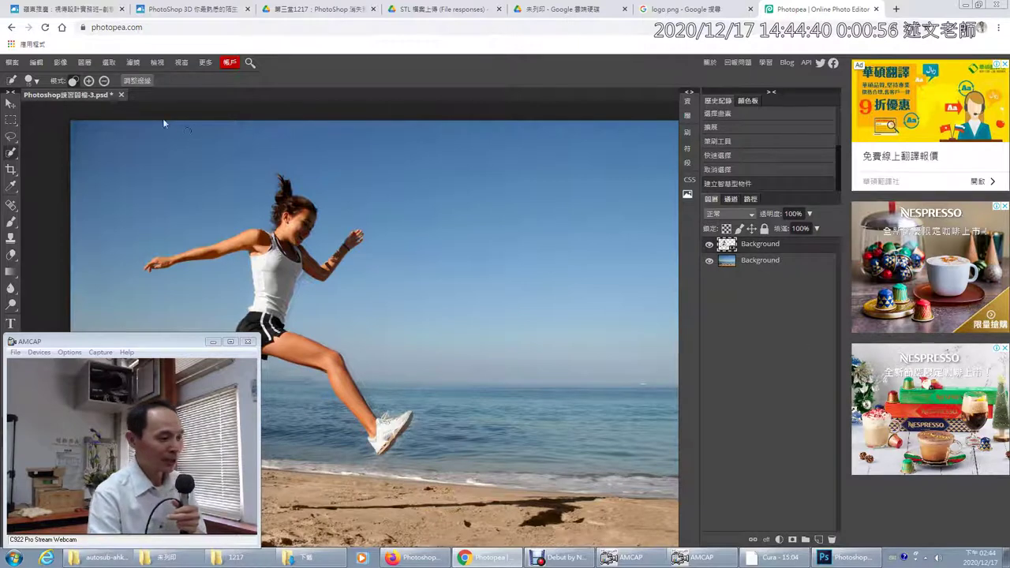
Start a Puppet Warp on the smart object and place pins on the runner's head, neck and along both arms to the hands.
left_click(37, 62)
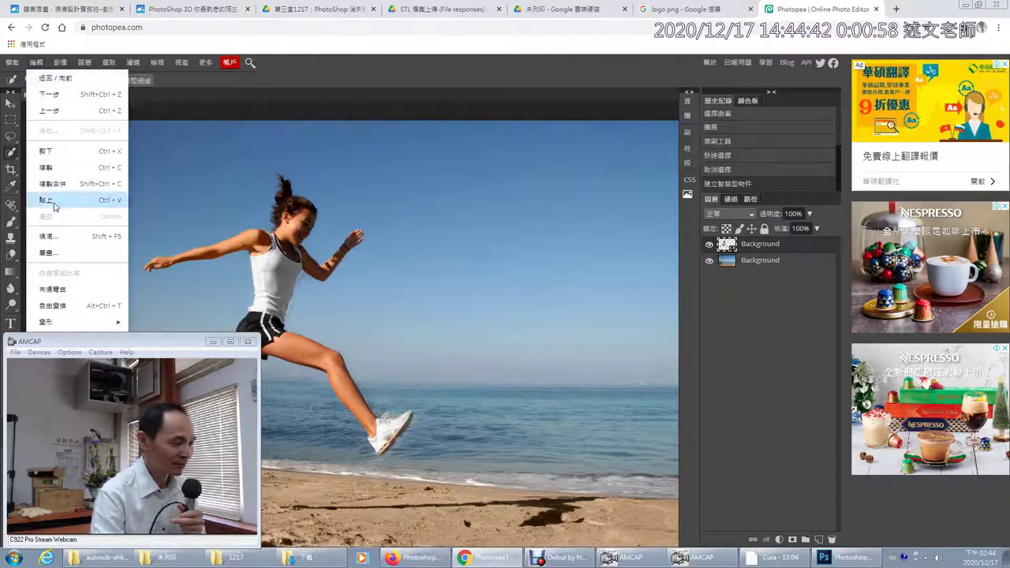
left_click(73, 292)
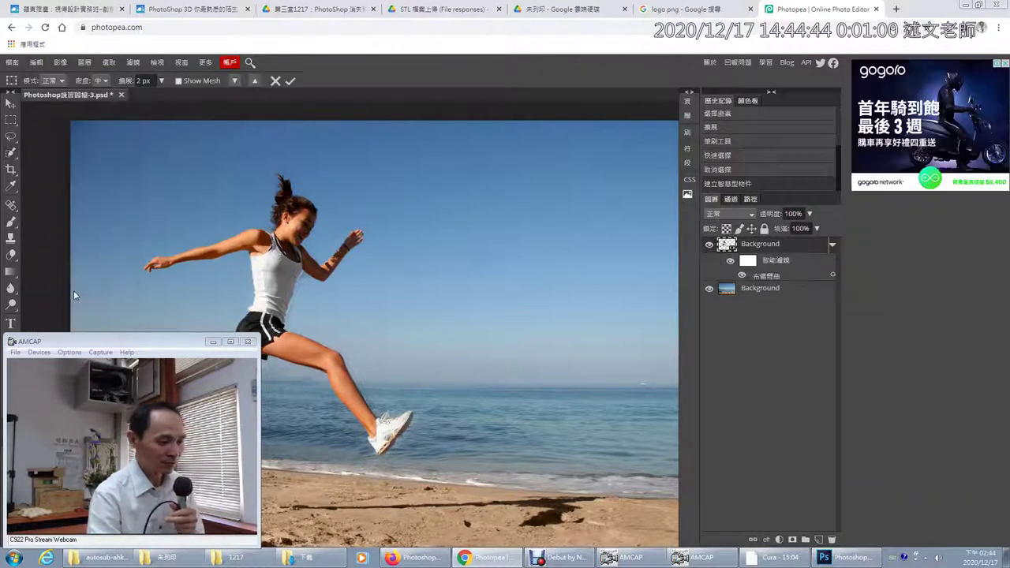
left_click(296, 217)
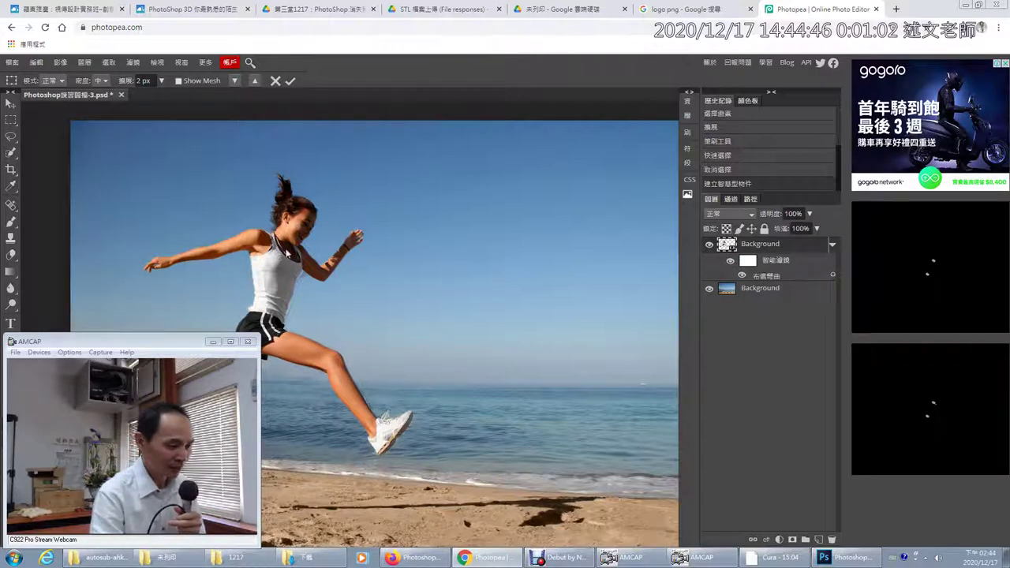
left_click(284, 246)
left_click(319, 275)
left_click(344, 247)
left_click(358, 237)
left_click(252, 239)
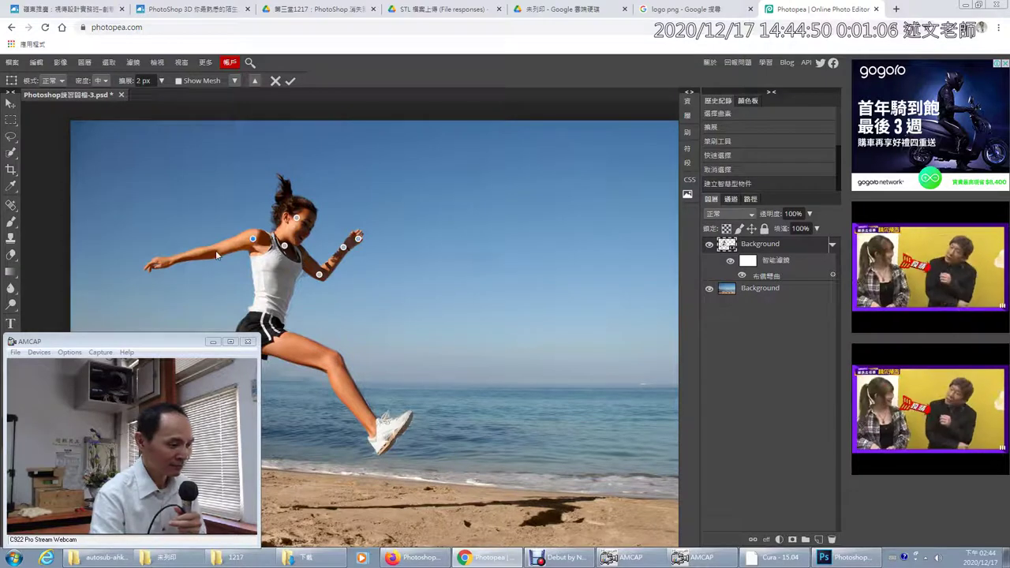
left_click(149, 266)
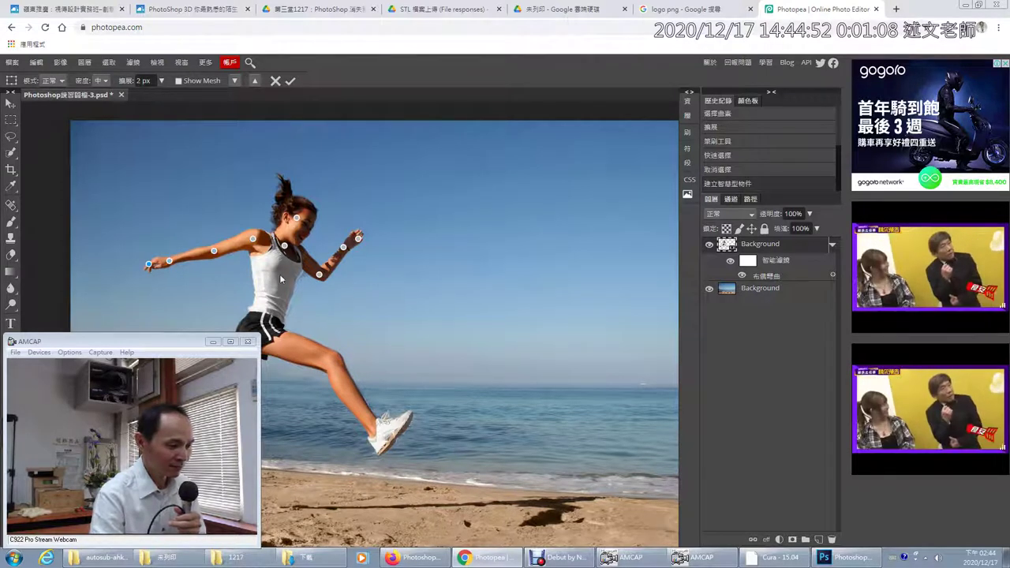
Pin the runner's torso, hip, front knee and front shoe, pull the front foot backward to bend the lower leg, and apply the warp.
left_click(271, 325)
left_click(333, 360)
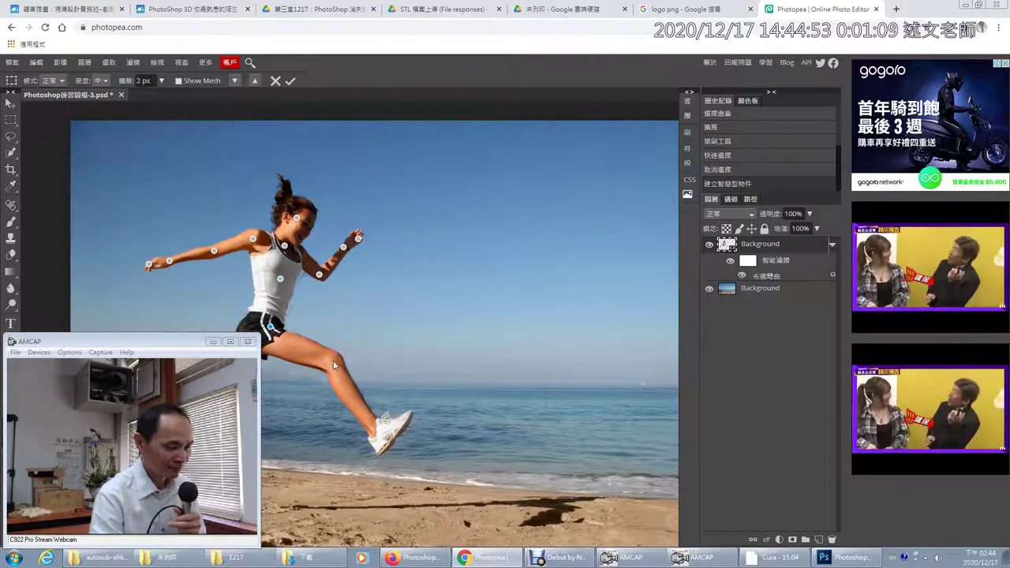
left_click(384, 434)
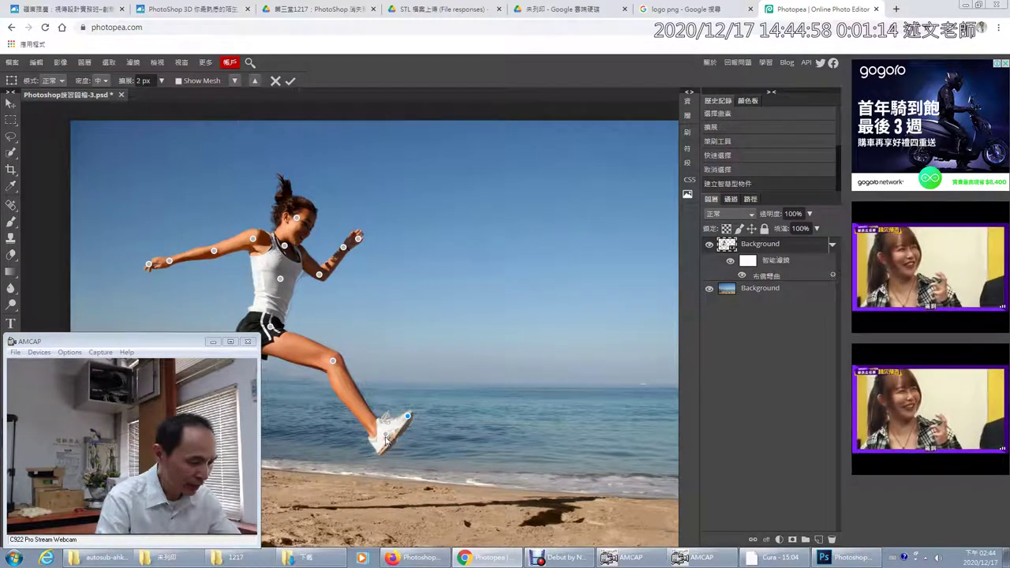
left_click_drag(386, 437, 354, 442)
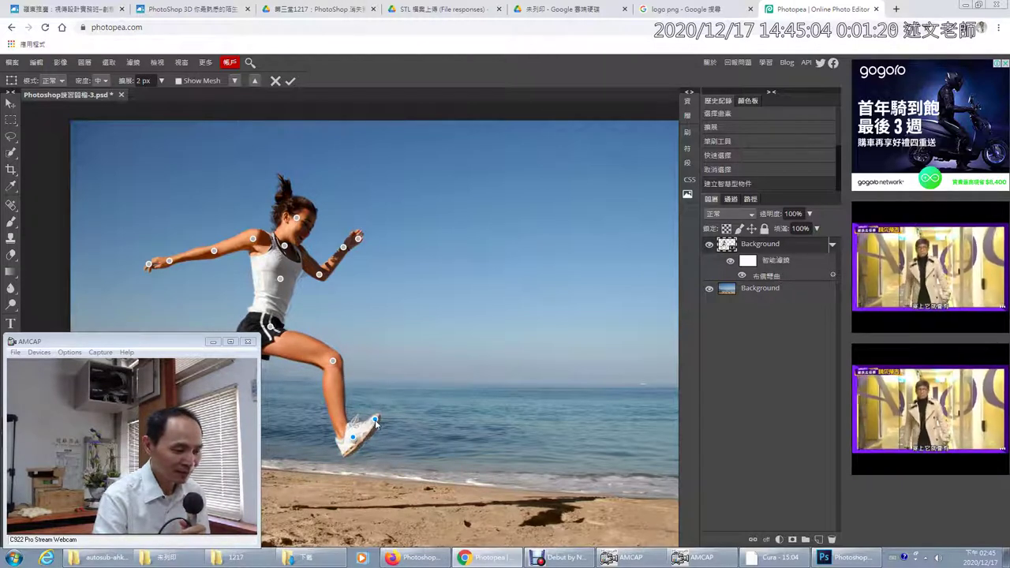
left_click(290, 82)
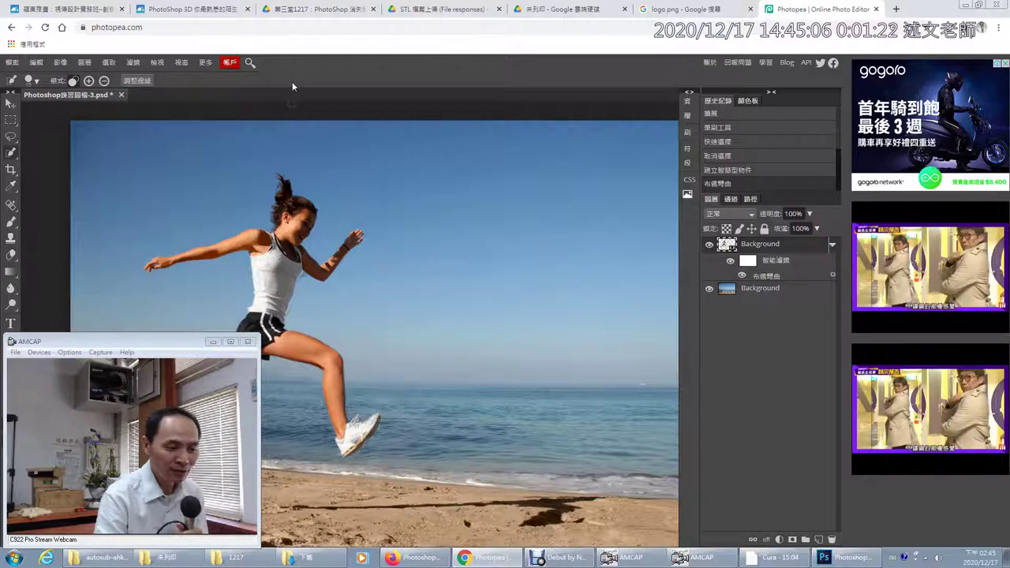
Compare the runner with the Puppet Warp smart filter off and on, and reopen the filter to check its editable pins.
left_click(741, 276)
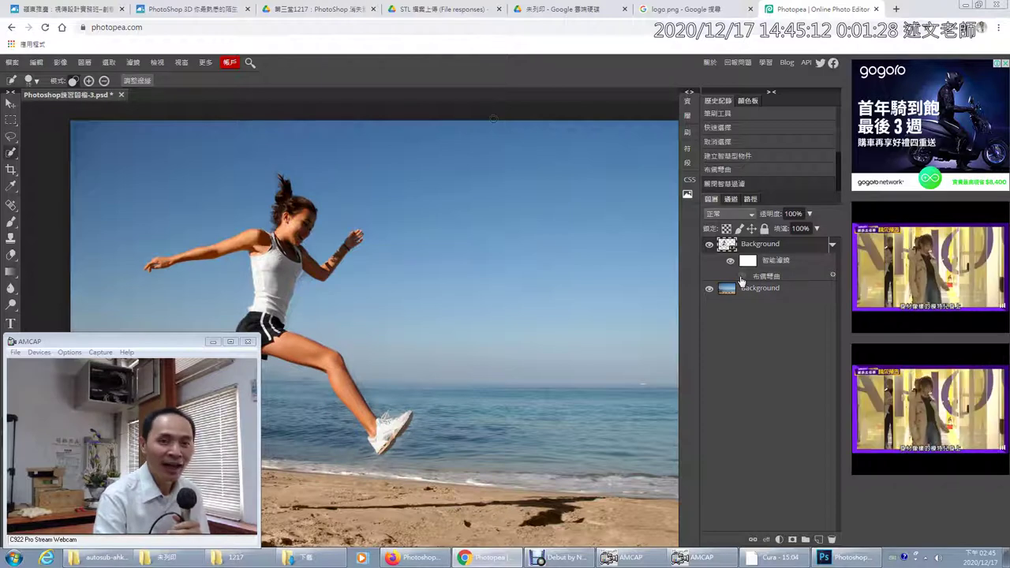
left_click(741, 276)
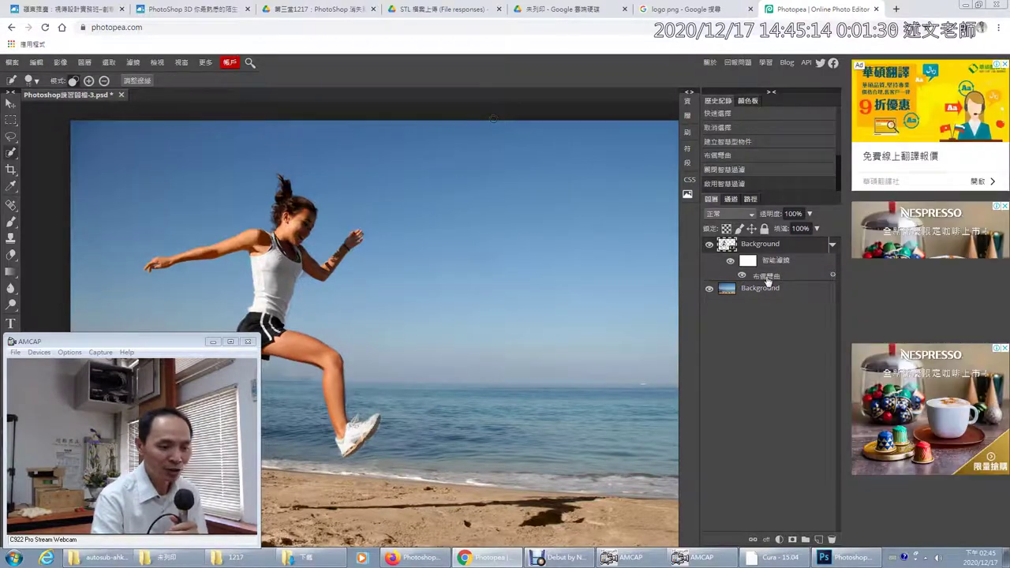
double_click(767, 276)
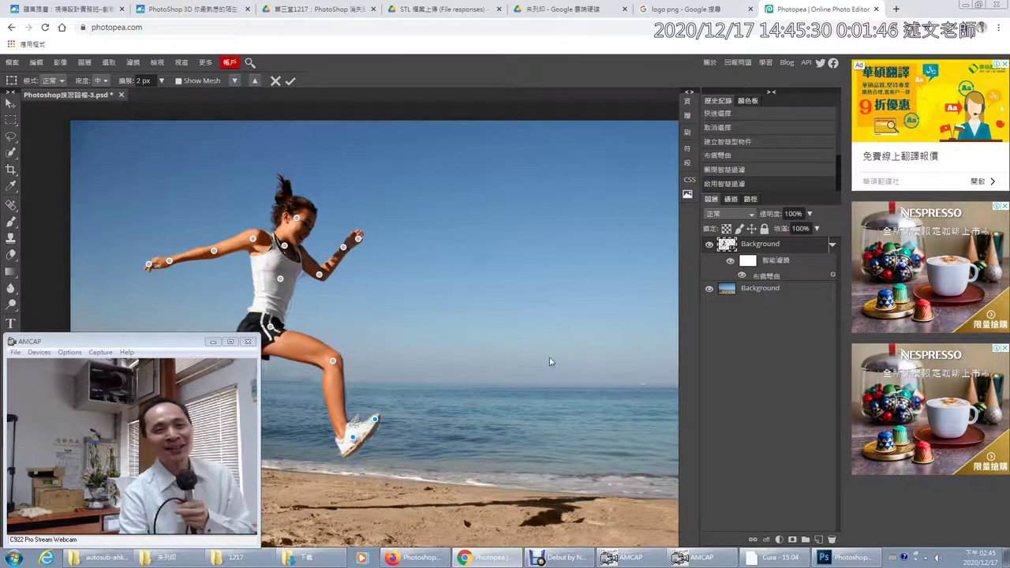
left_click_drag(155, 347, 900, 345)
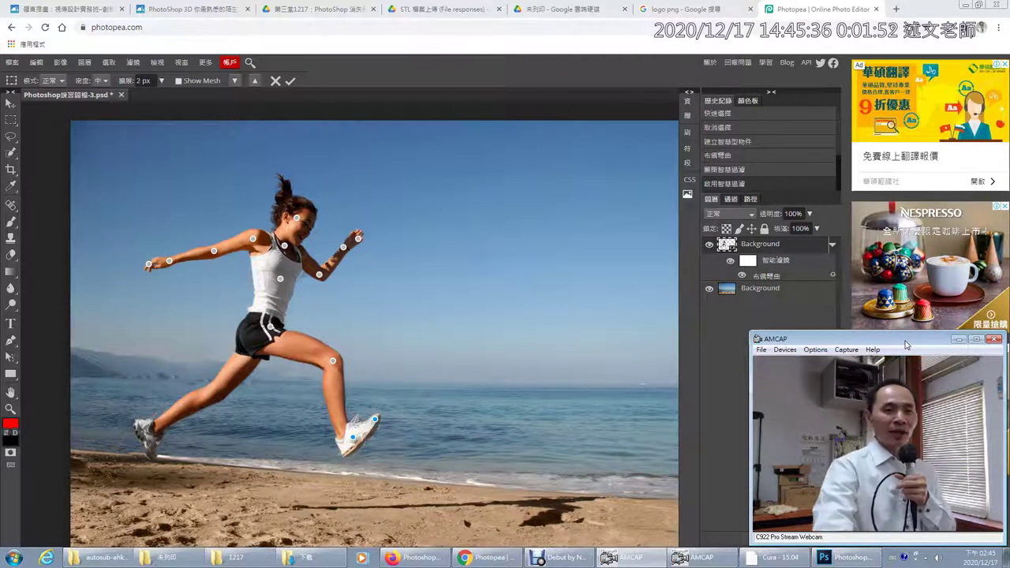
left_click(290, 81)
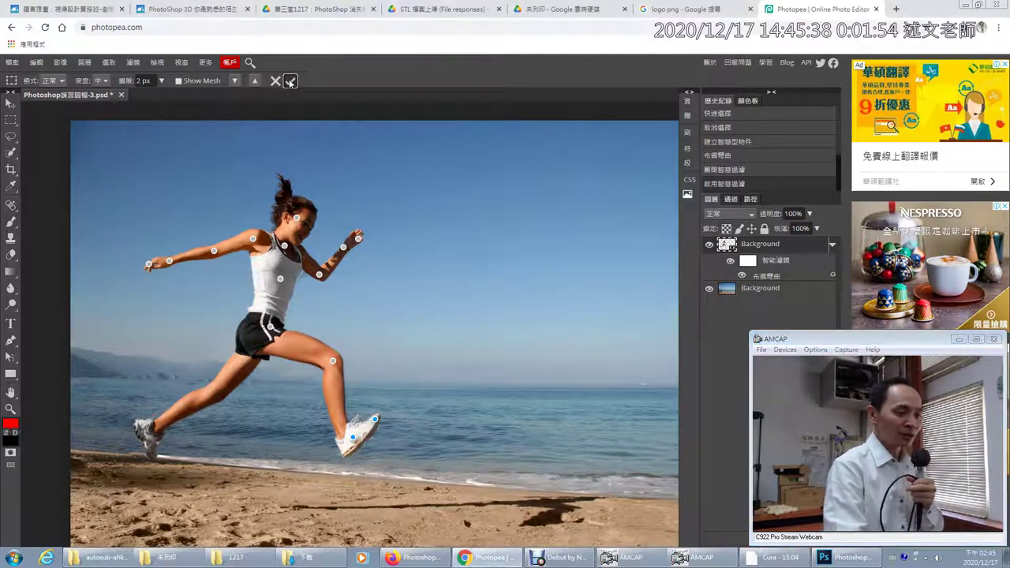